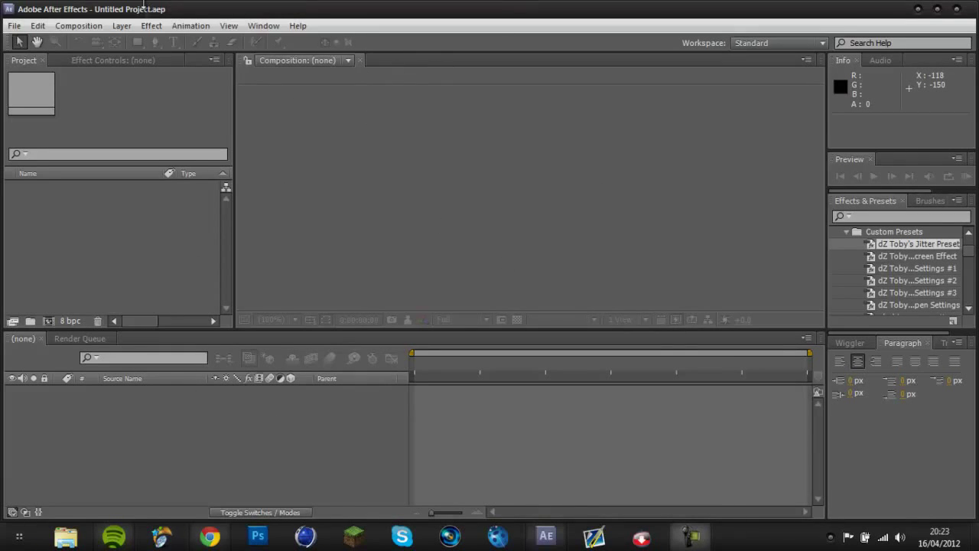
- Glance through the Effect and Animation menus, then bring the YouTube page in Chrome to the front
{"action": "left_click", "coordinate": [151, 28]}
{"action": "left_click", "coordinate": [150, 28]}
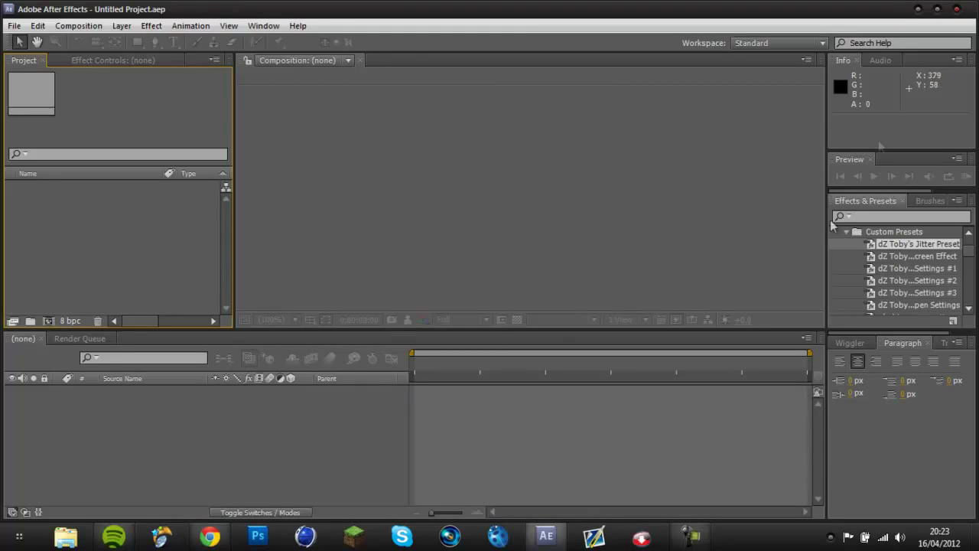
{"action": "left_click", "coordinate": [152, 25]}
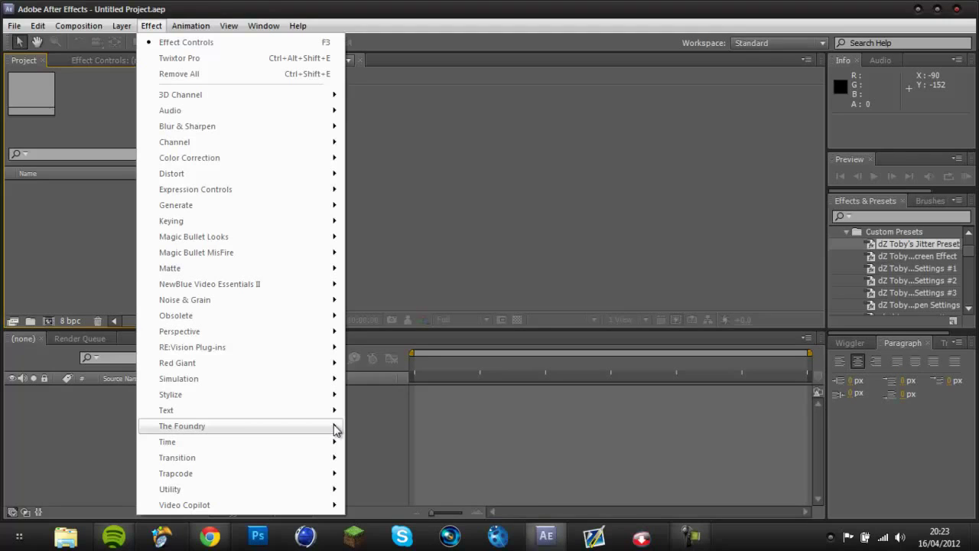
{"action": "left_click", "coordinate": [158, 31]}
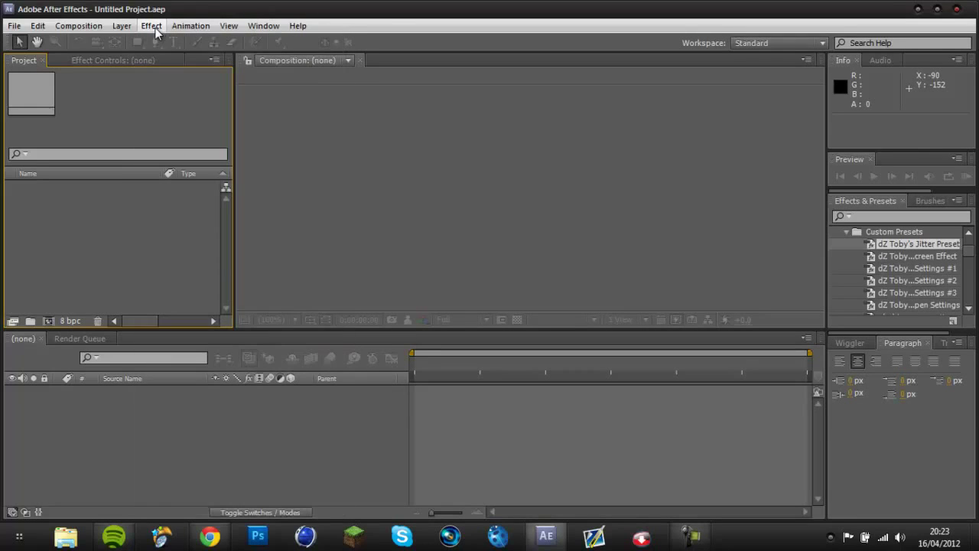
{"action": "left_click", "coordinate": [201, 26]}
{"action": "left_click", "coordinate": [201, 26]}
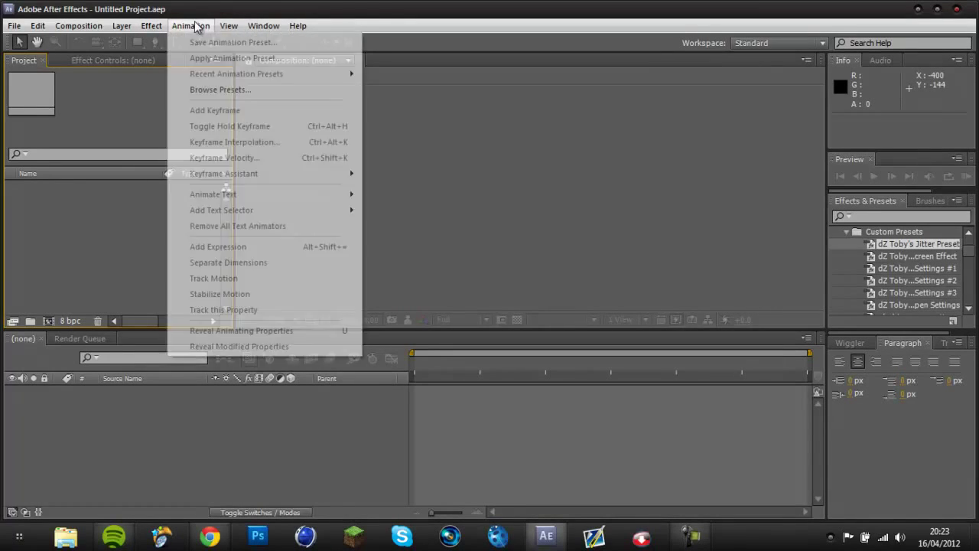
{"action": "left_click", "coordinate": [211, 538]}
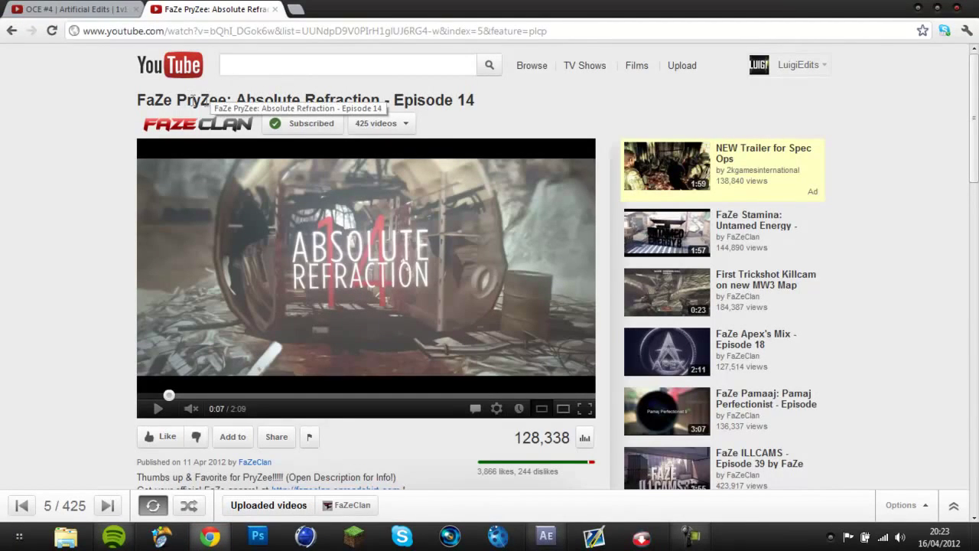
- Look over the OCE #4 Artificial Edits video page on YouTube, scrolling down and back up
{"action": "left_click_drag", "start_coordinate": [239, 101], "coordinate": [331, 103]}
{"action": "left_click", "coordinate": [560, 115]}
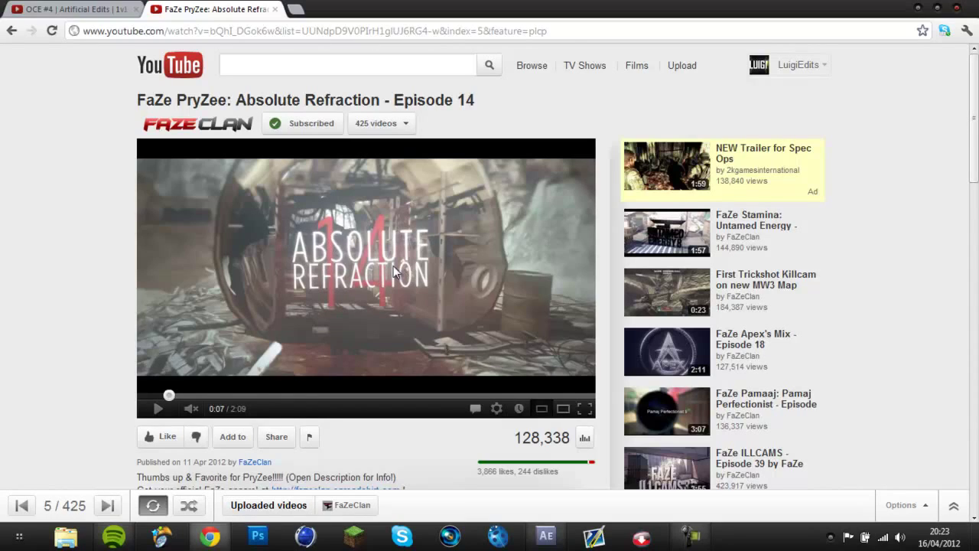
{"action": "left_click", "coordinate": [98, 8]}
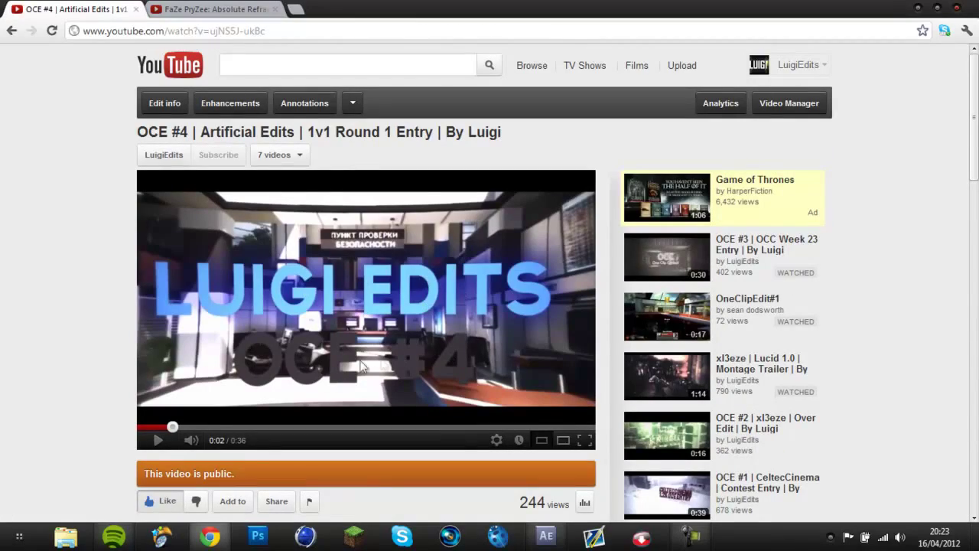
{"action": "scroll", "coordinate": [668, 451], "scroll_direction": "down", "scroll_amount": 3}
{"action": "scroll", "coordinate": [977, 130], "scroll_direction": "up", "scroll_amount": 3}
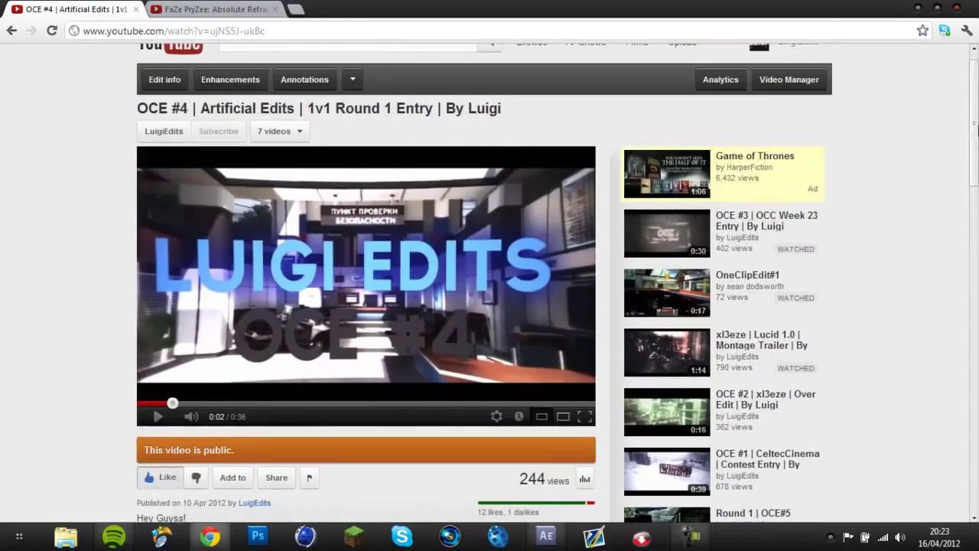
- Back in After Effects, open the File > Import > File dialog
{"action": "left_click", "coordinate": [547, 536]}
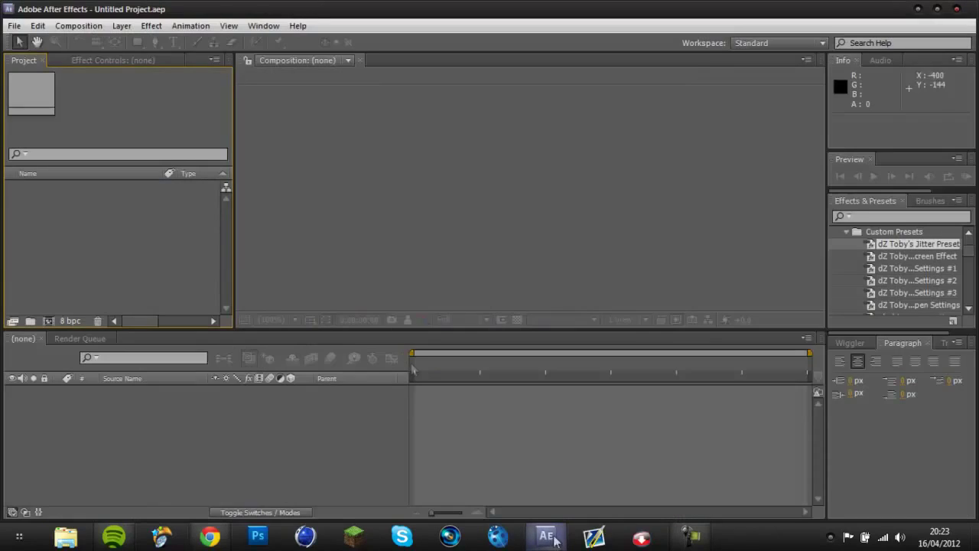
{"action": "left_click", "coordinate": [14, 26]}
{"action": "mouse_move", "coordinate": [164, 191]}
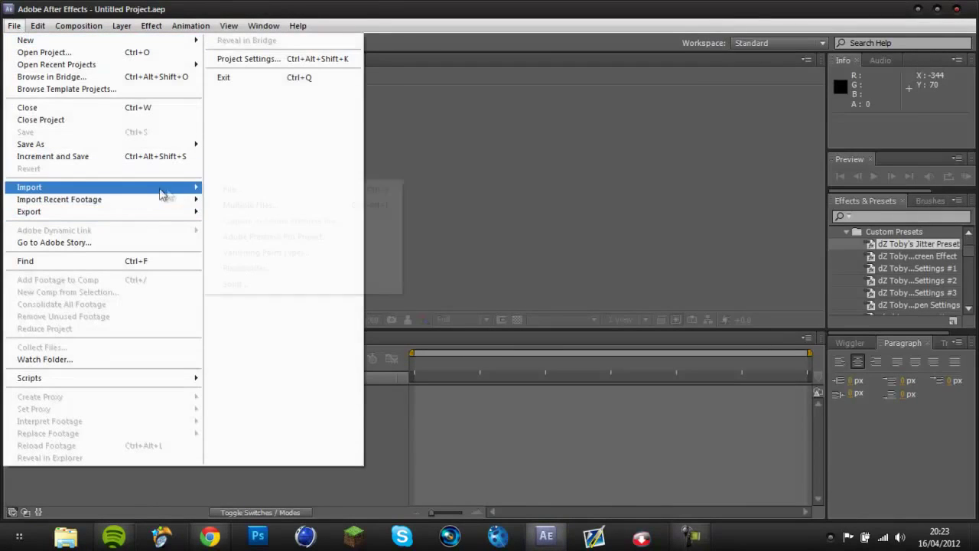
{"action": "left_click", "coordinate": [233, 191]}
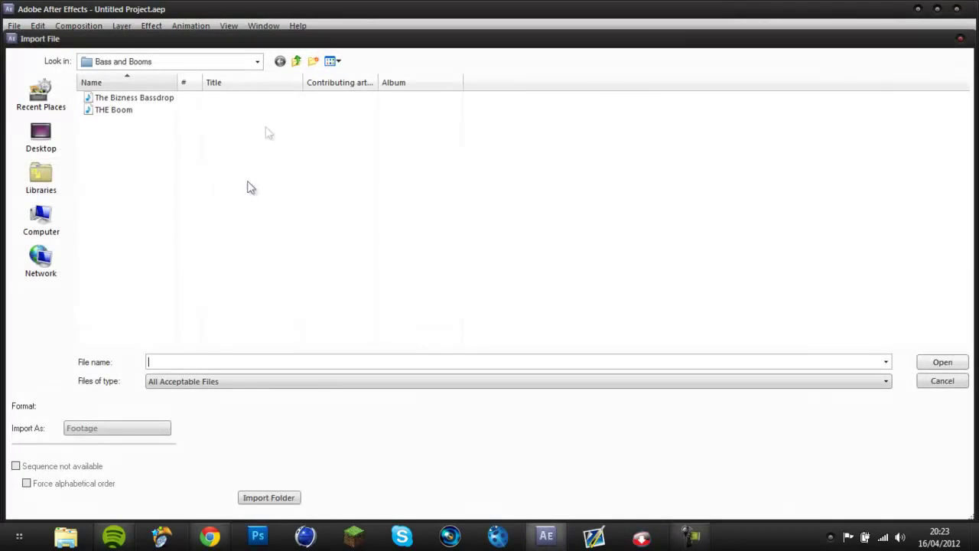
- Navigate up through the folders to the Editing & GFX folder
{"action": "left_click", "coordinate": [296, 62]}
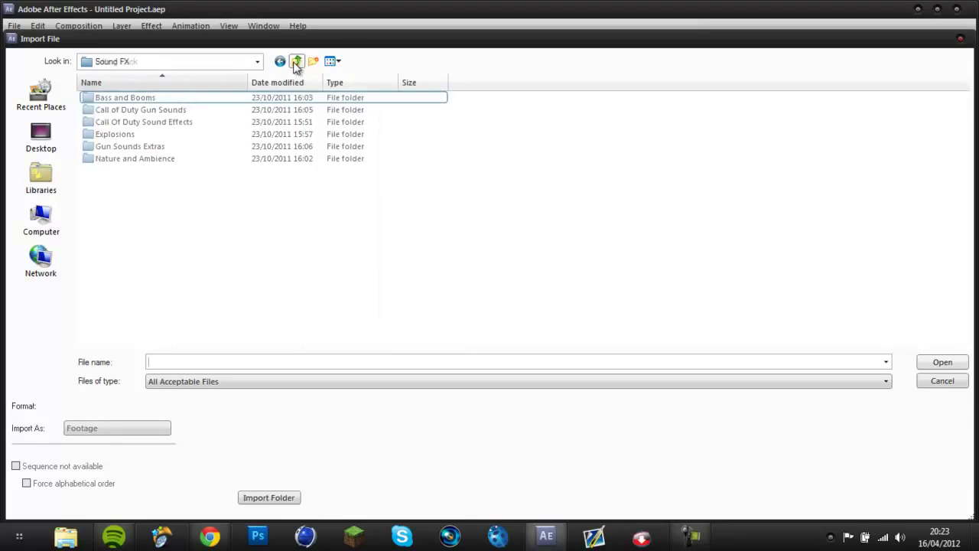
{"action": "left_click", "coordinate": [296, 61]}
{"action": "left_click", "coordinate": [297, 63]}
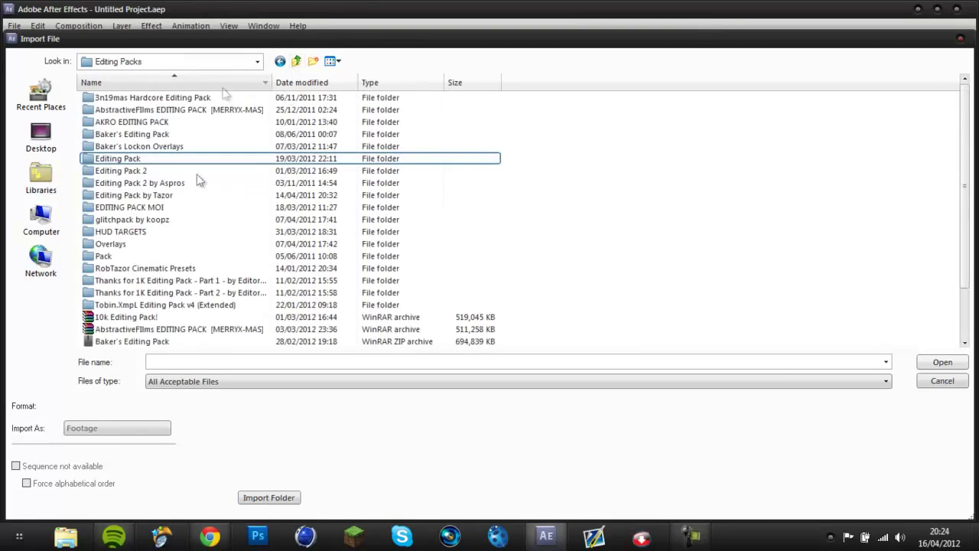
{"action": "left_click", "coordinate": [299, 63]}
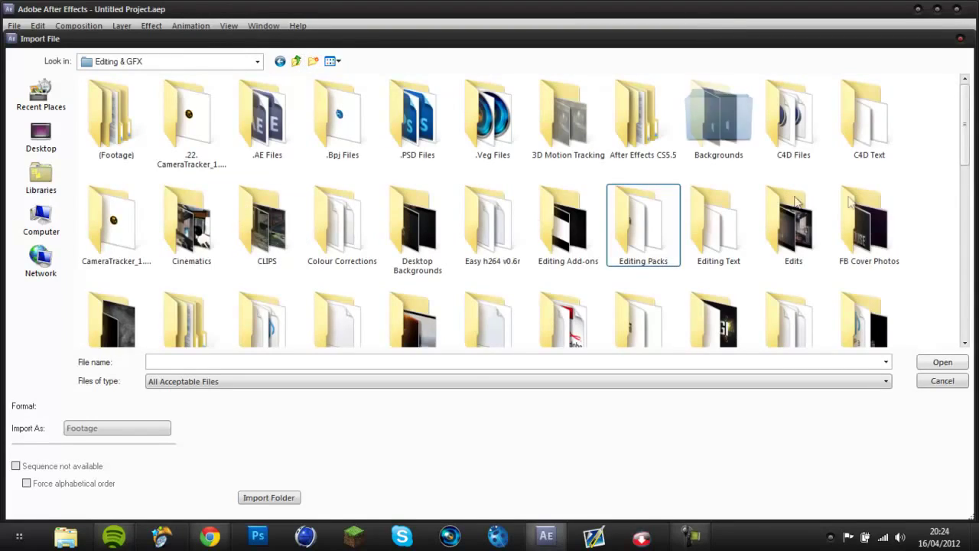
{"action": "left_click_drag", "start_coordinate": [974, 138], "coordinate": [860, 176]}
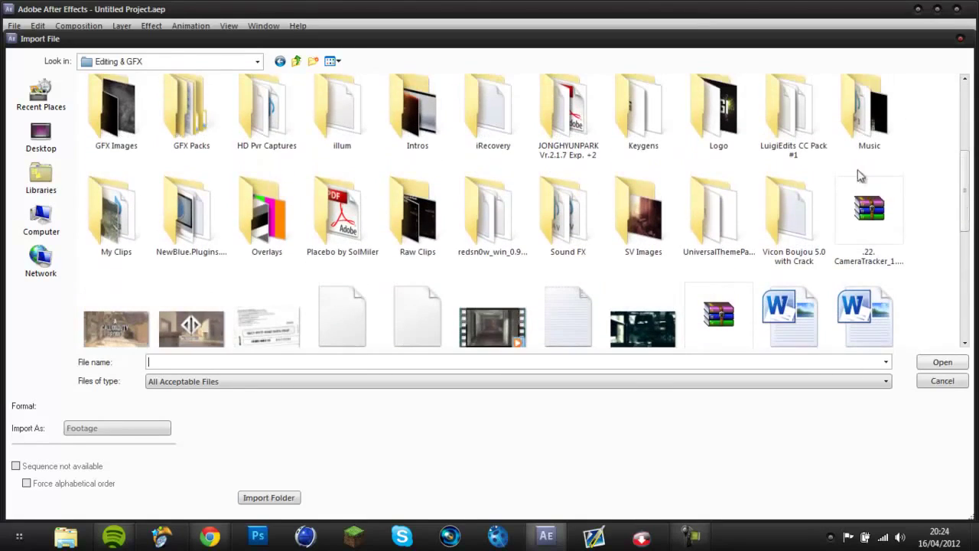
{"action": "left_click", "coordinate": [438, 198]}
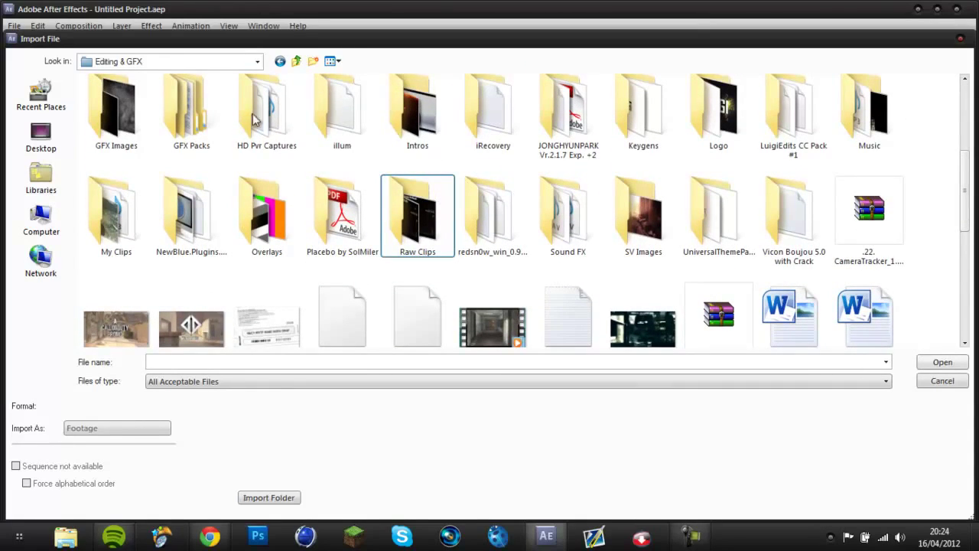
{"action": "left_click", "coordinate": [966, 123]}
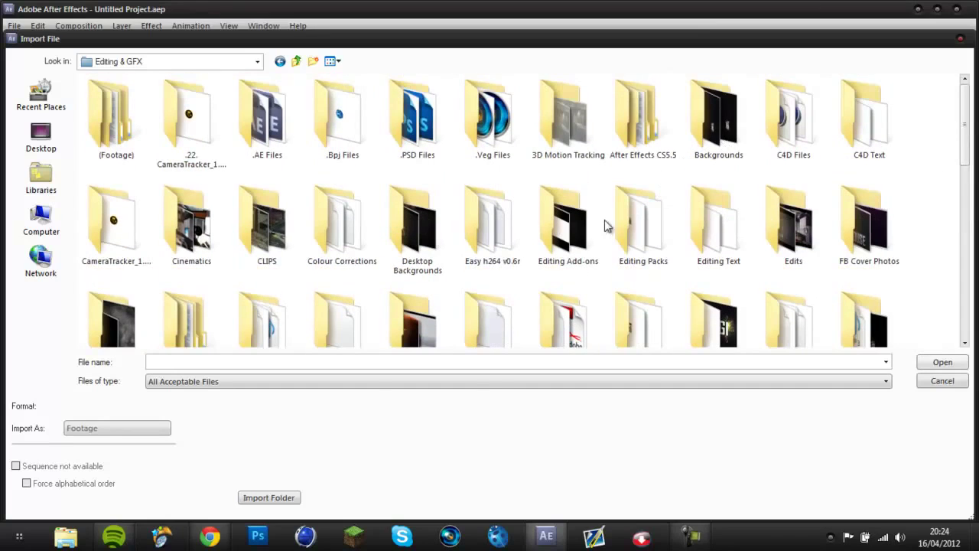
- Open the Cinematics folder and import 'Terminal cine for tourney.mp4'
{"action": "double_click", "coordinate": [204, 261]}
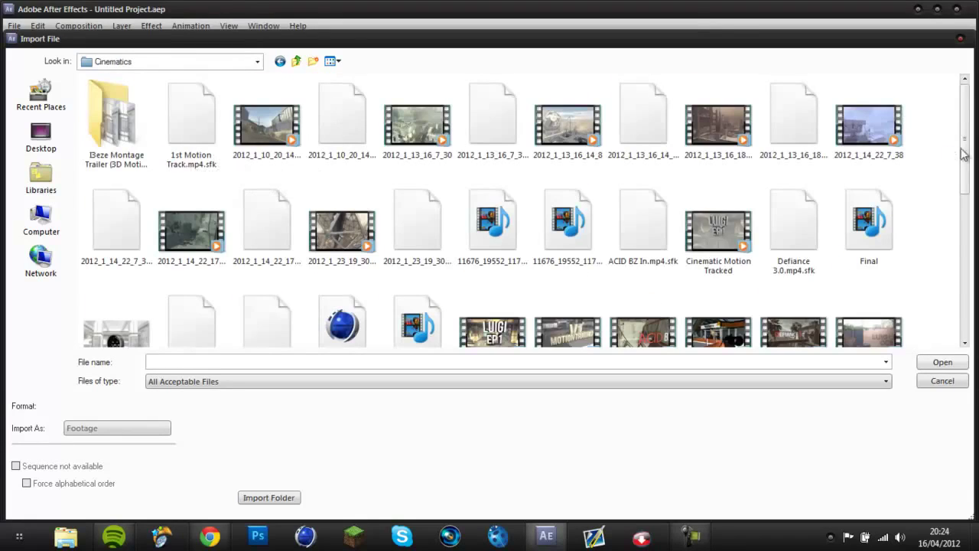
{"action": "left_click_drag", "start_coordinate": [965, 153], "coordinate": [969, 216]}
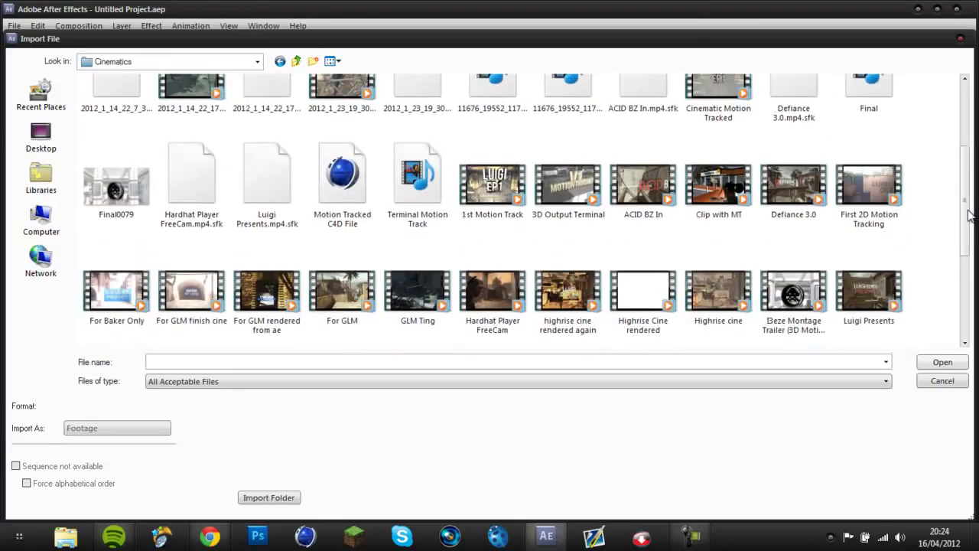
{"action": "left_click_drag", "start_coordinate": [969, 216], "coordinate": [973, 150]}
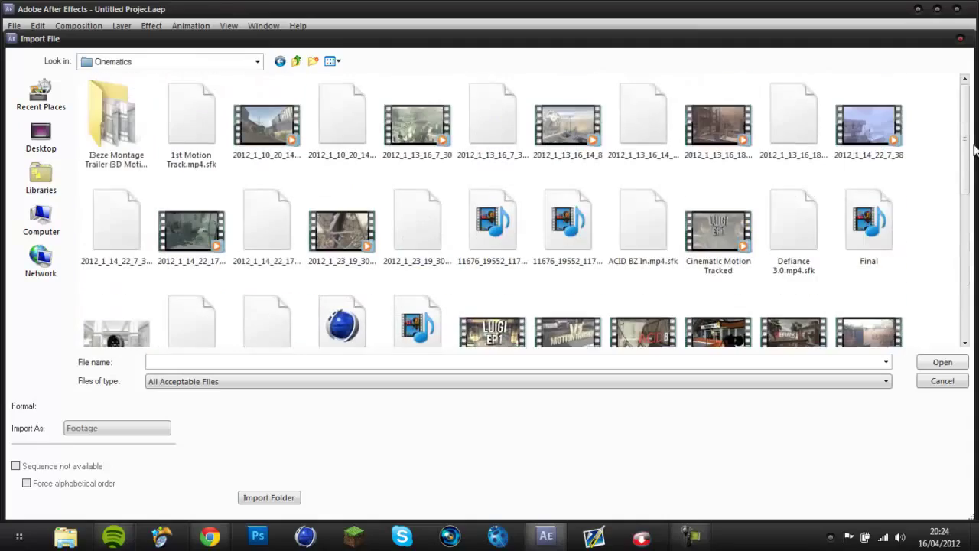
{"action": "left_click_drag", "start_coordinate": [976, 113], "coordinate": [969, 268]}
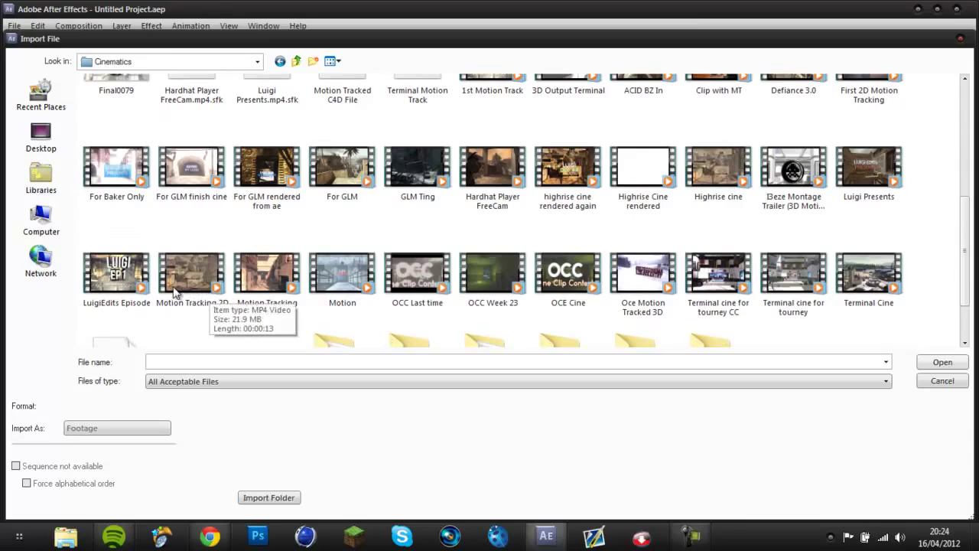
{"action": "left_click_drag", "start_coordinate": [968, 250], "coordinate": [968, 287]}
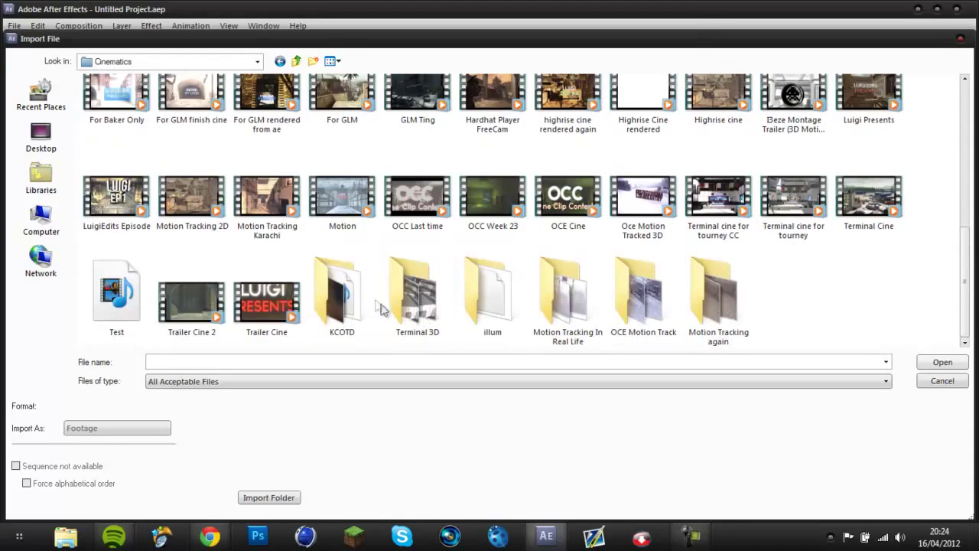
{"action": "double_click", "coordinate": [792, 199]}
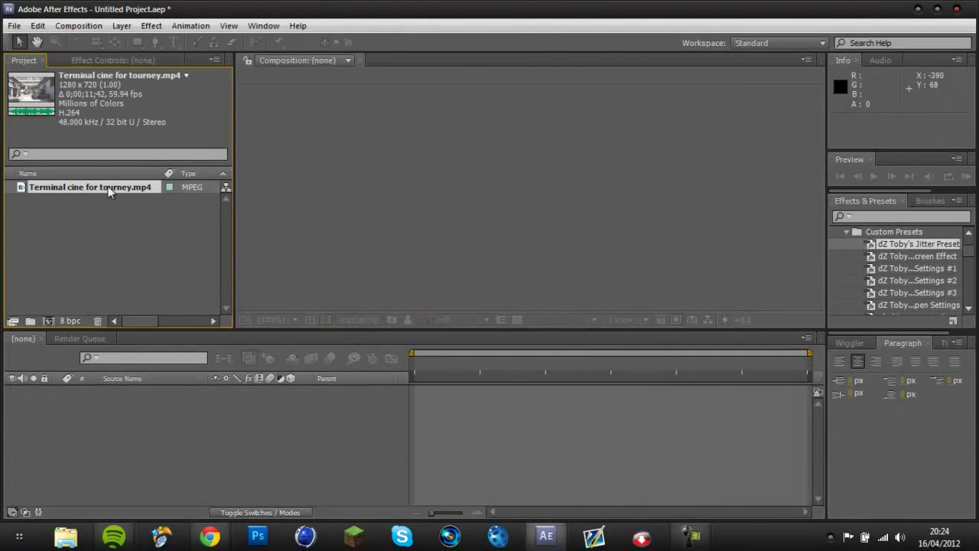
- Create a 'Terminal cine for tourney' composition from the clip and scale its layer to 135%
{"action": "left_click_drag", "start_coordinate": [108, 186], "coordinate": [229, 459]}
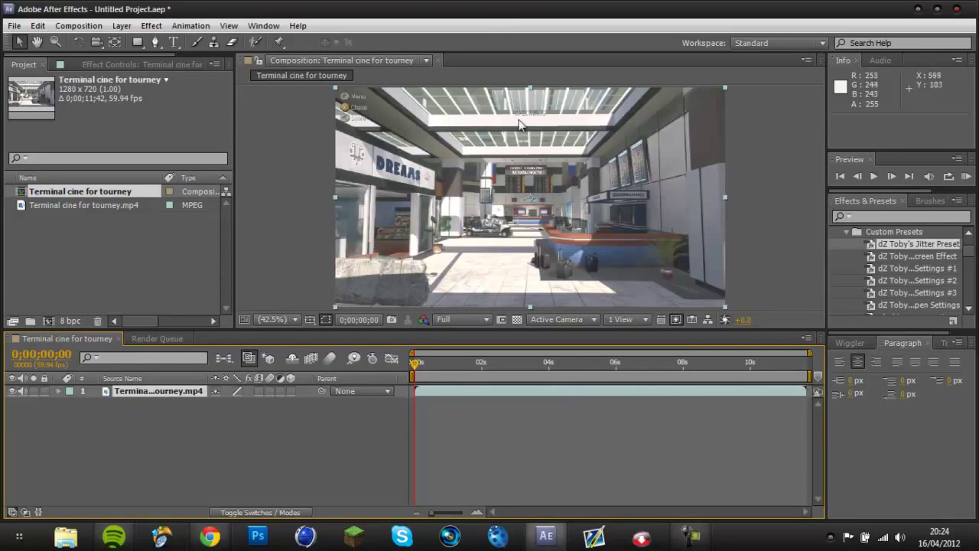
{"action": "key", "text": "s"}
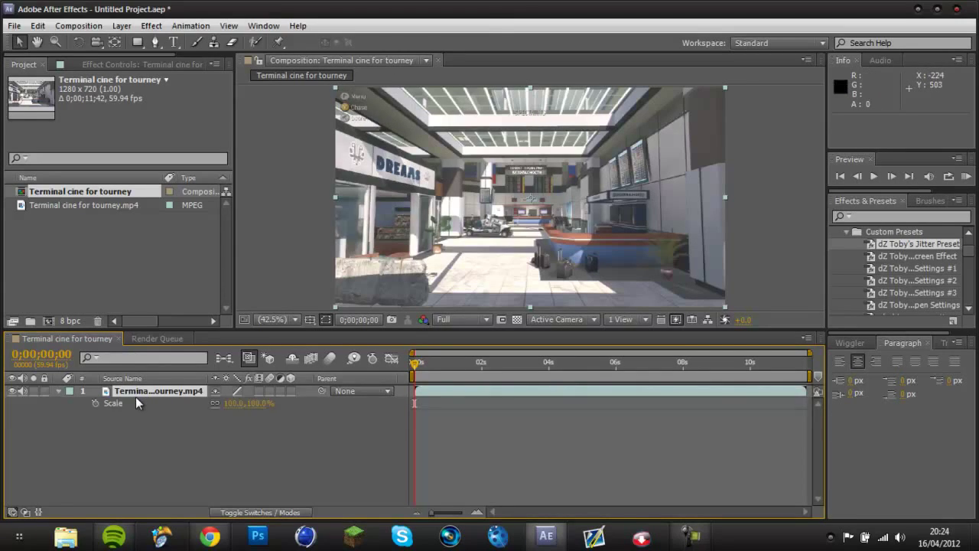
{"action": "left_click", "coordinate": [234, 404]}
{"action": "type", "text": "135"}
{"action": "key", "text": "Return"}
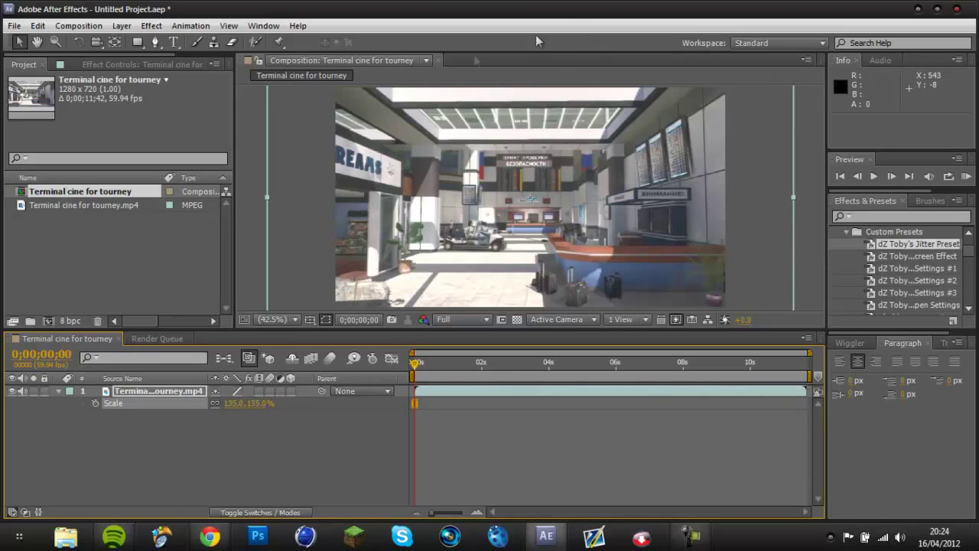
{"action": "left_click", "coordinate": [157, 393]}
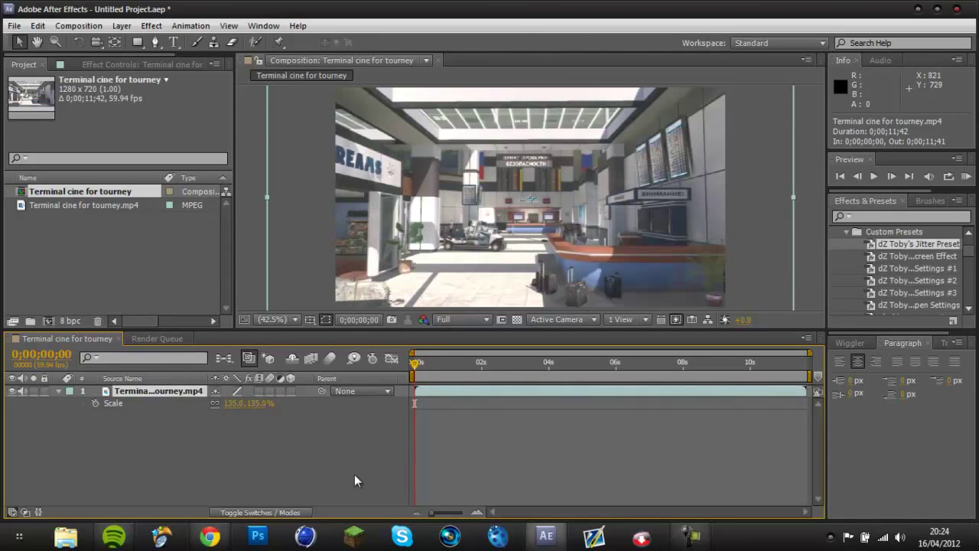
- Apply The Foundry's CameraTracker effect to the terminal clip layer
{"action": "left_click", "coordinate": [152, 25]}
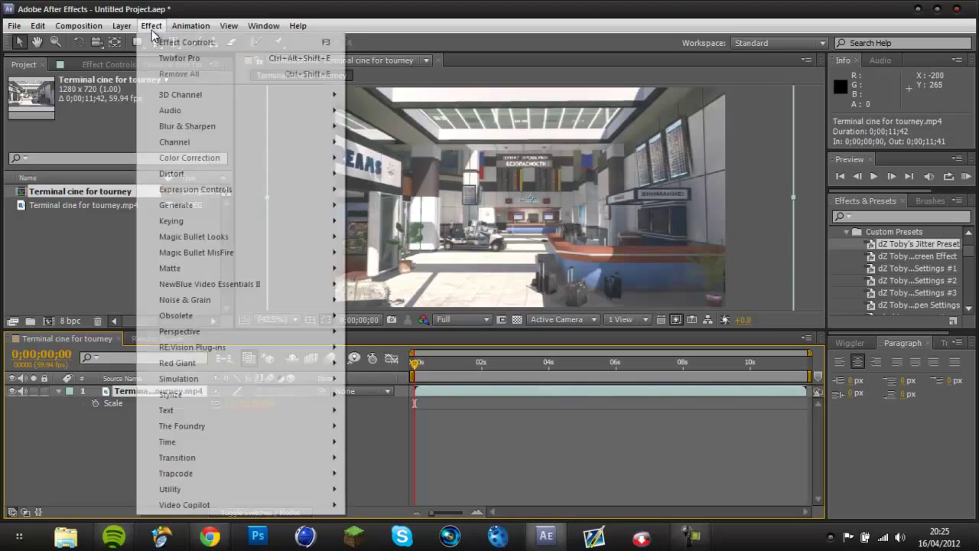
{"action": "mouse_move", "coordinate": [255, 428]}
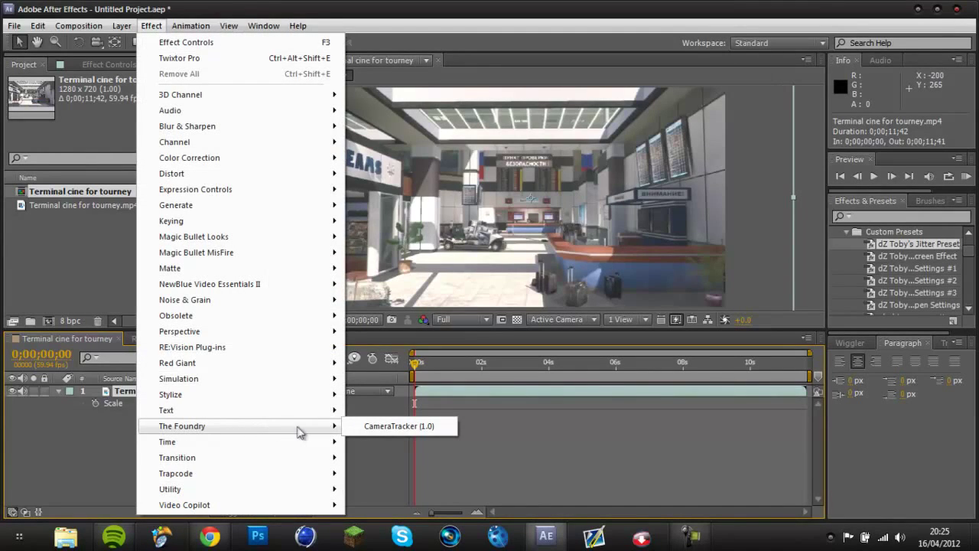
{"action": "left_click", "coordinate": [392, 426]}
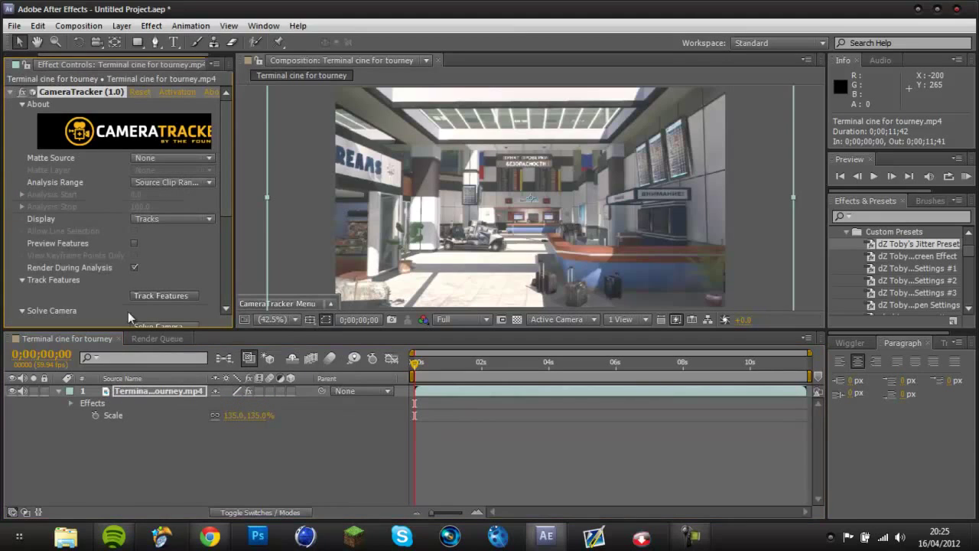
{"action": "left_click_drag", "start_coordinate": [229, 166], "coordinate": [227, 181]}
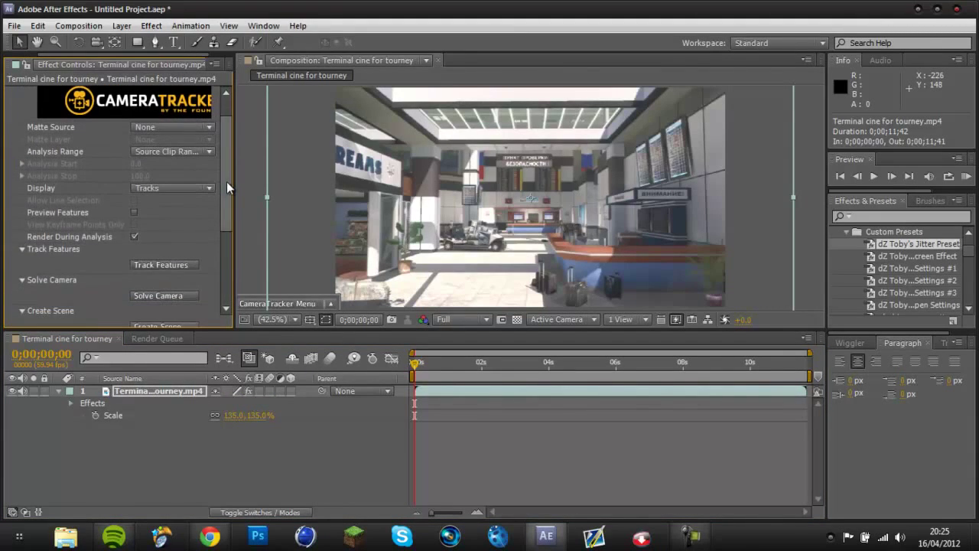
- Toggle render during analysis and start CameraTracker's feature tracking forwards
{"action": "left_click", "coordinate": [134, 237]}
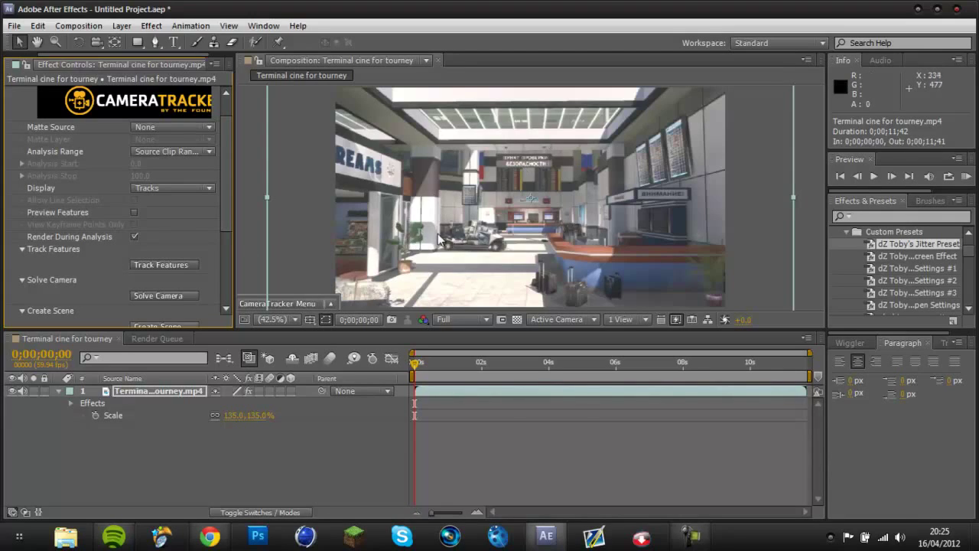
{"action": "left_click", "coordinate": [191, 265]}
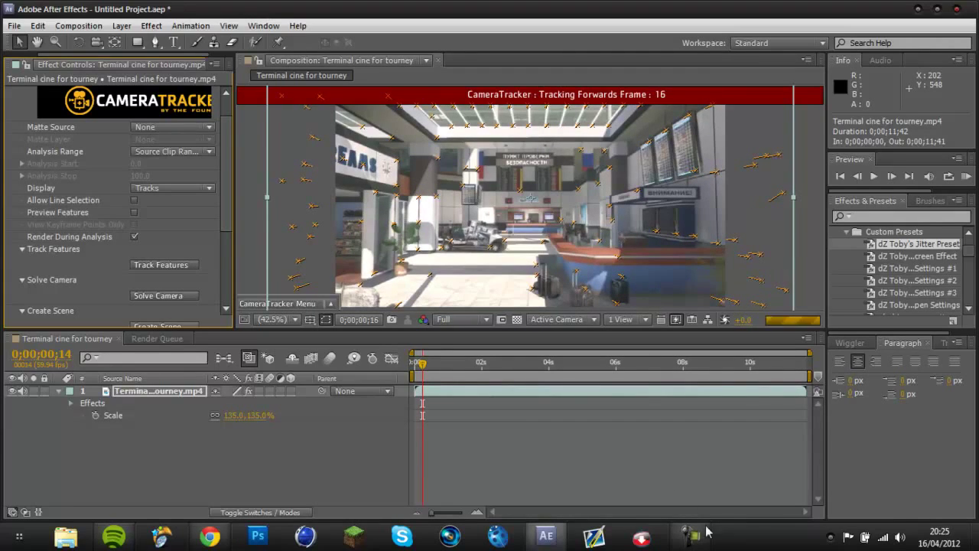
{"action": "mouse_move", "coordinate": [691, 536]}
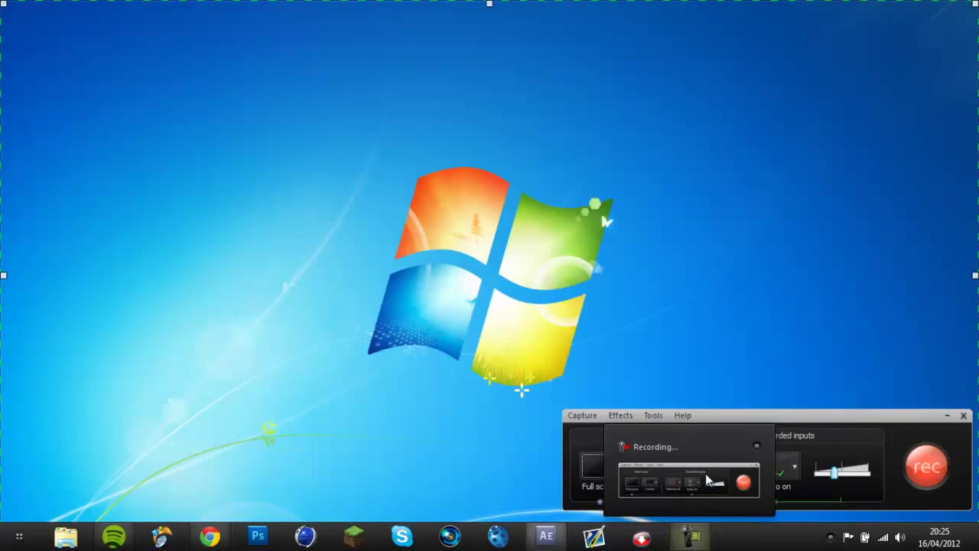
{"action": "left_click", "coordinate": [709, 479]}
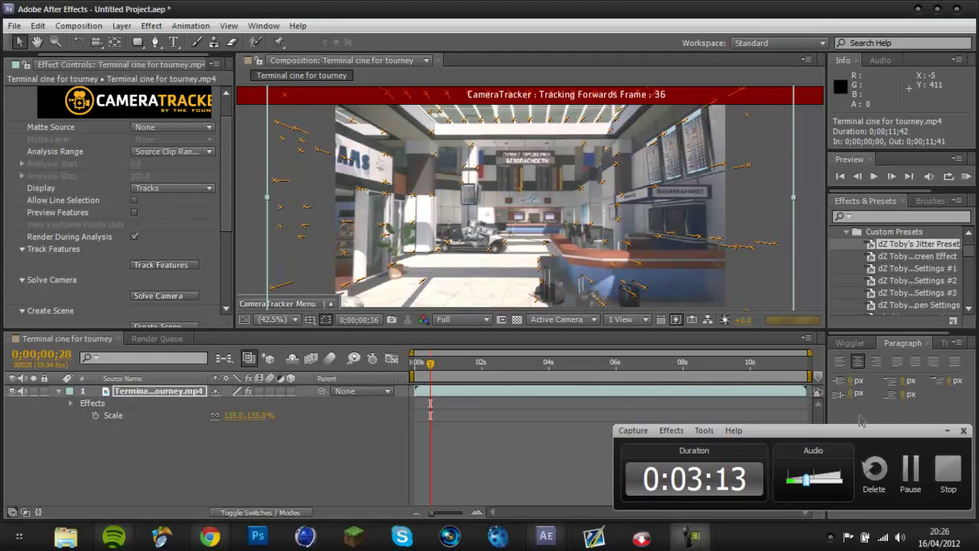
- Pause the screen recording while CameraTracker finishes tracking forwards and backwards
{"action": "left_click", "coordinate": [912, 471]}
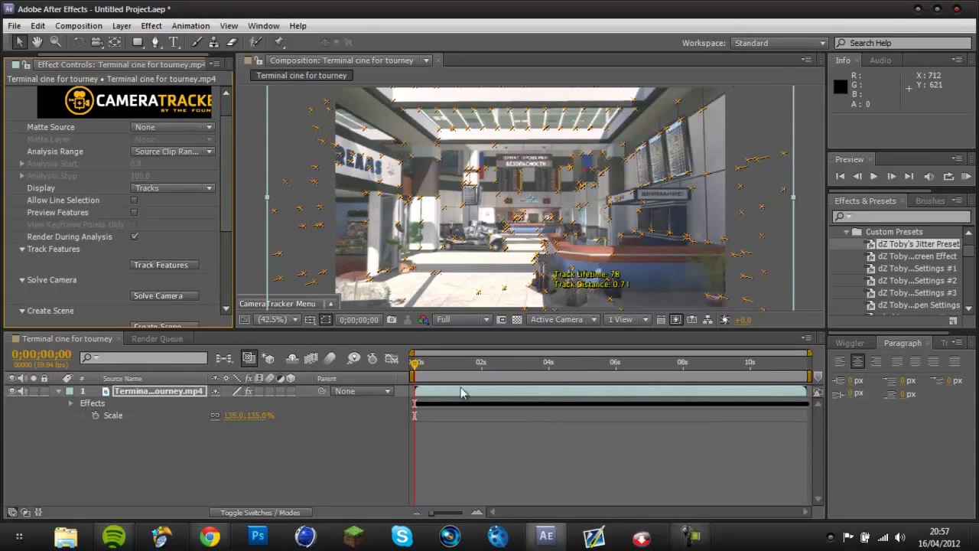
- Expand and inspect the CameraTracker properties in the timeline, then collapse the layer
{"action": "left_click", "coordinate": [67, 406]}
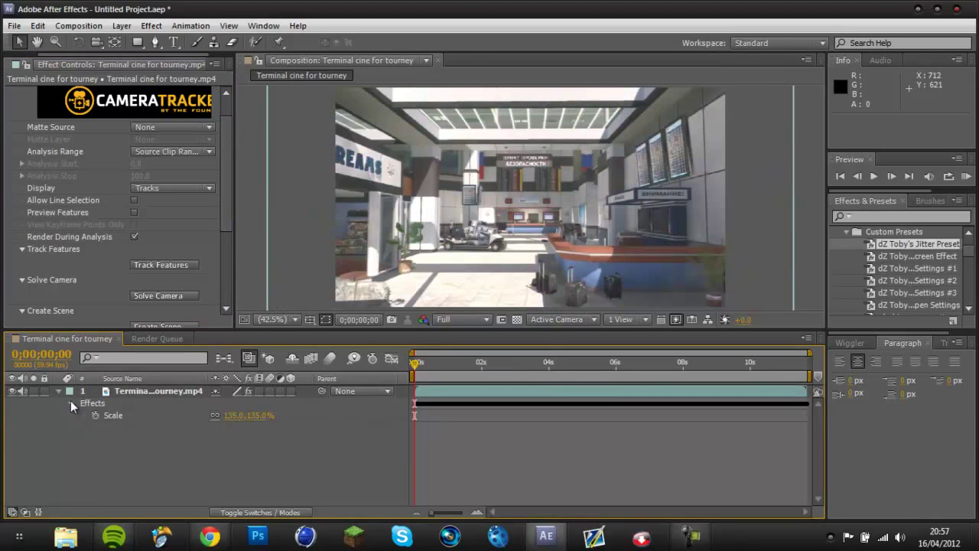
{"action": "left_click", "coordinate": [70, 402]}
{"action": "left_click", "coordinate": [83, 415]}
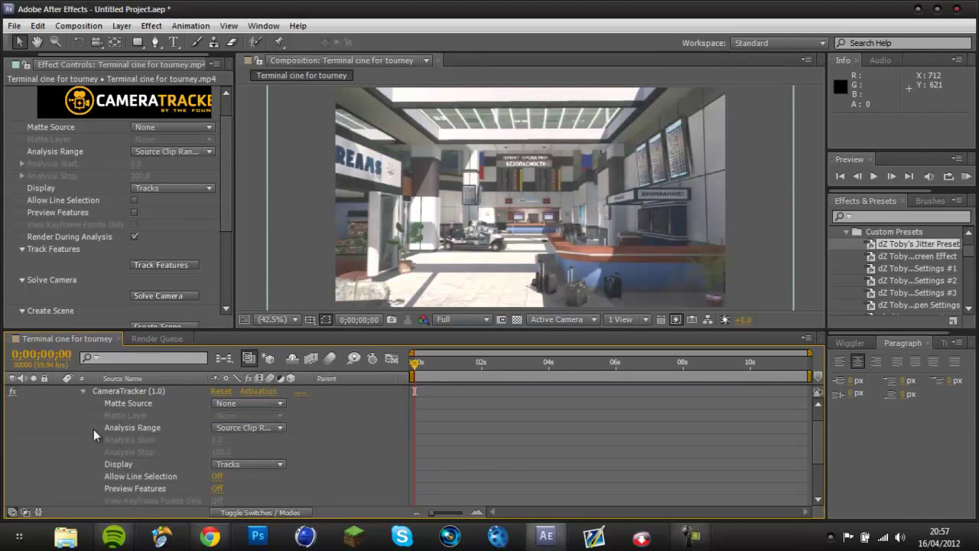
{"action": "scroll", "coordinate": [822, 459], "scroll_direction": "down", "scroll_amount": 5}
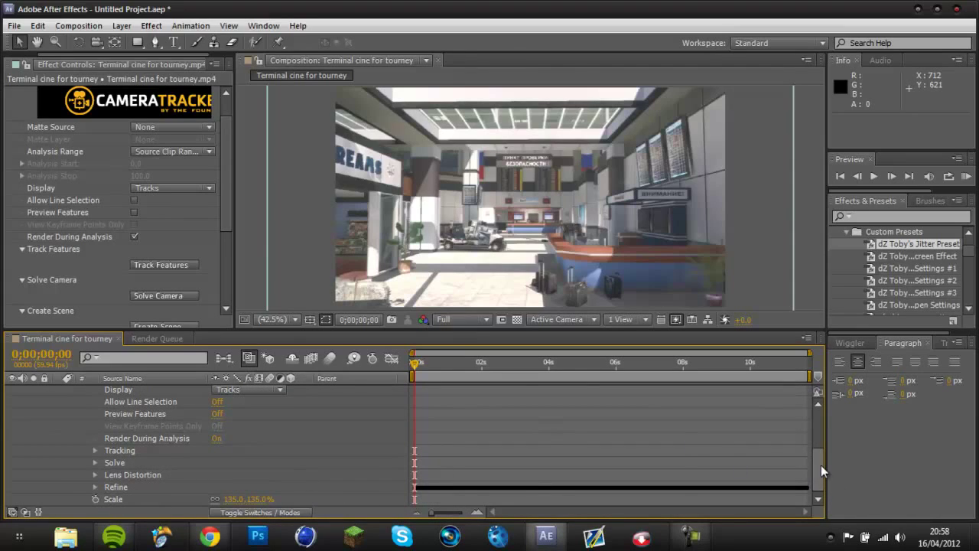
{"action": "left_click_drag", "start_coordinate": [821, 436], "coordinate": [821, 417]}
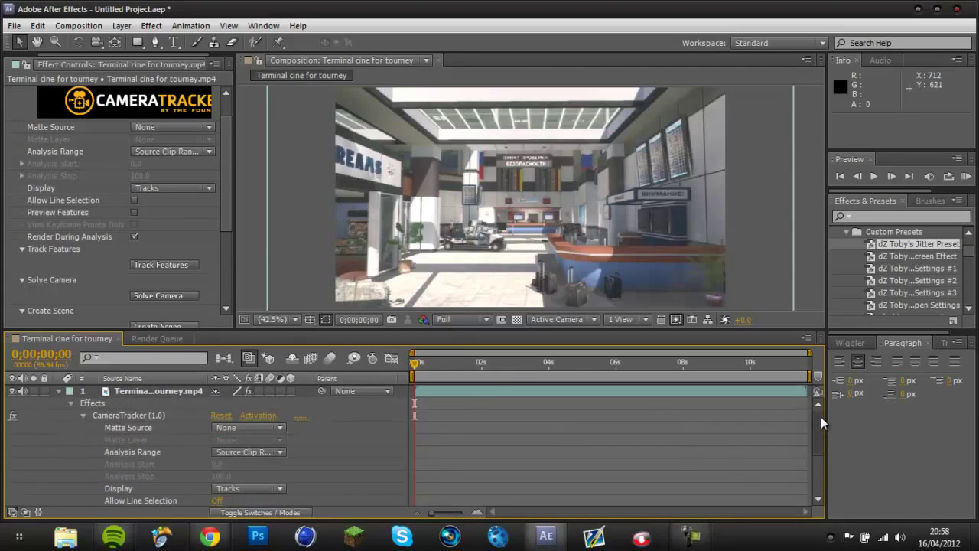
{"action": "left_click", "coordinate": [58, 391]}
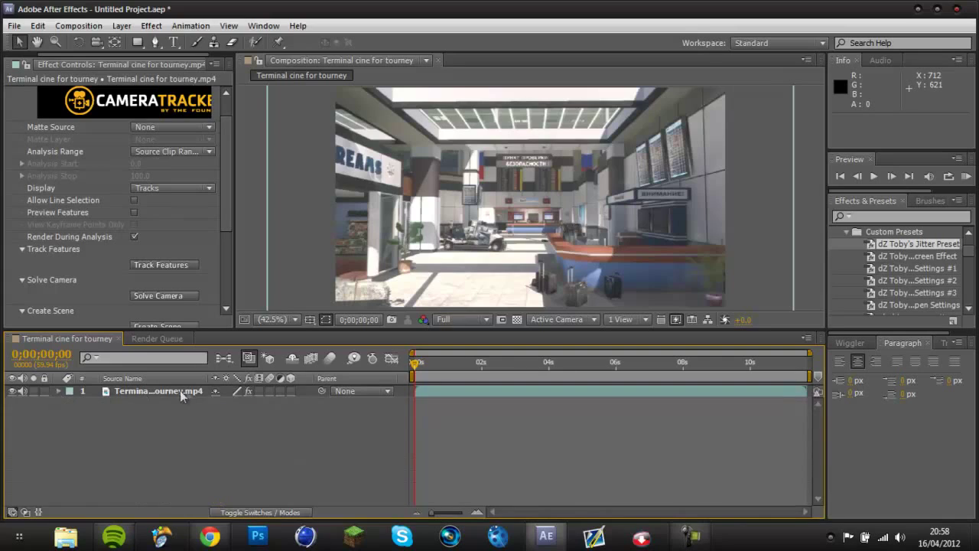
- Solve the camera (27 keyframes, 1.53 pixel error) and accept the result
{"action": "left_click", "coordinate": [191, 298]}
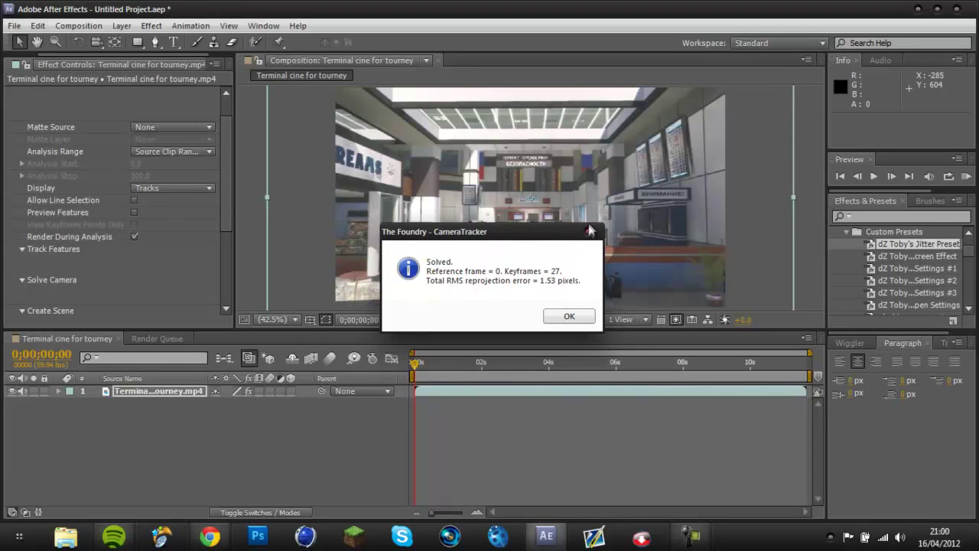
{"action": "left_click", "coordinate": [572, 317]}
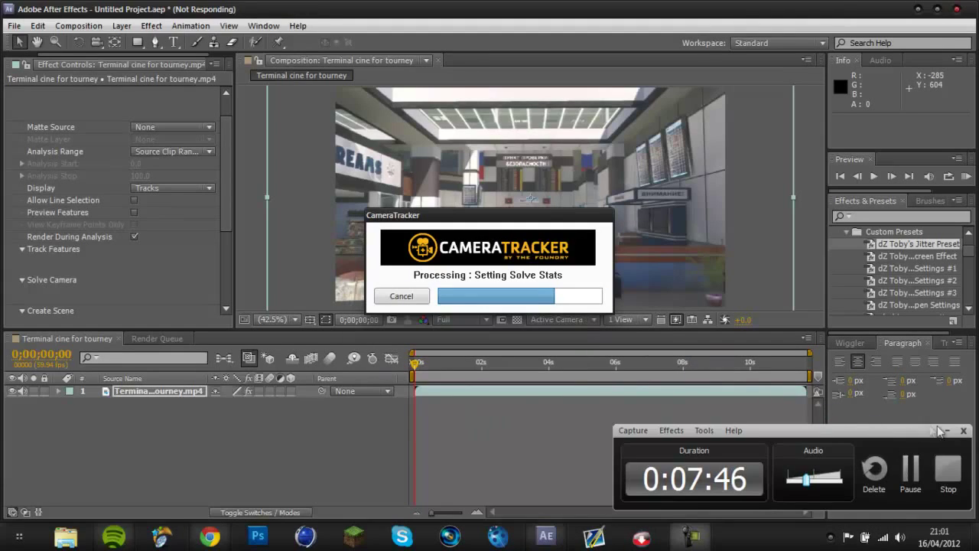
{"action": "left_click", "coordinate": [944, 434]}
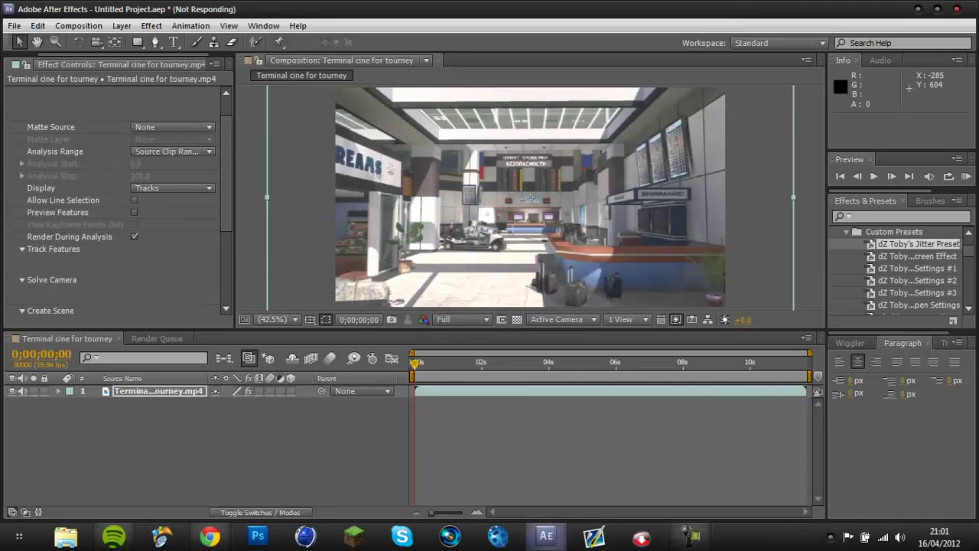
- Run CameraTracker's Create Scene to add a tracker camera and null above the clip
{"action": "mouse_move", "coordinate": [545, 540]}
{"action": "left_click", "coordinate": [546, 494]}
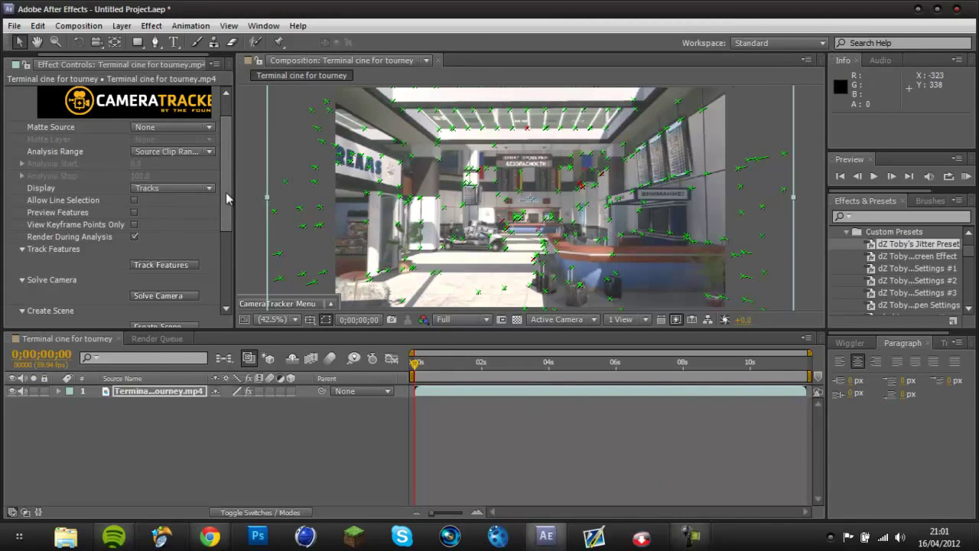
{"action": "left_click_drag", "start_coordinate": [225, 189], "coordinate": [234, 216]}
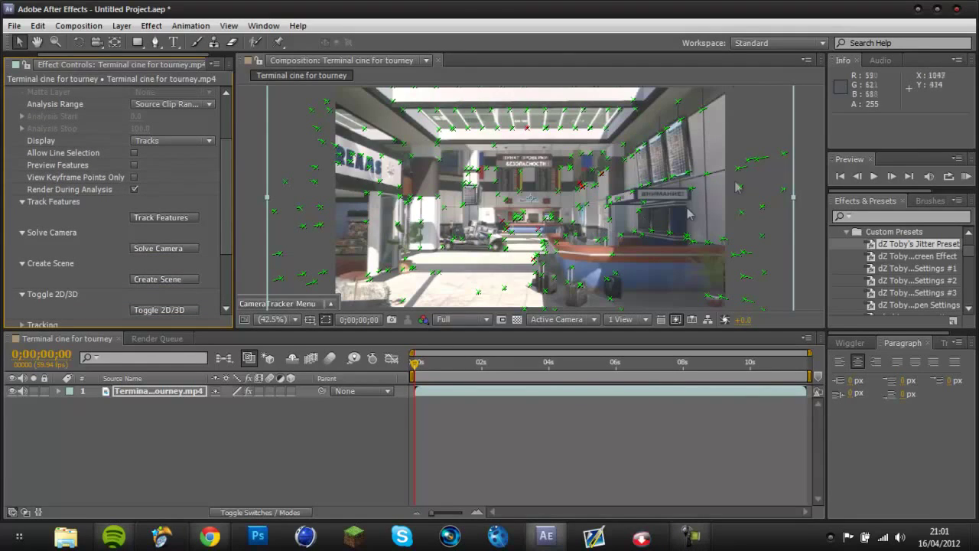
{"action": "mouse_move", "coordinate": [736, 174]}
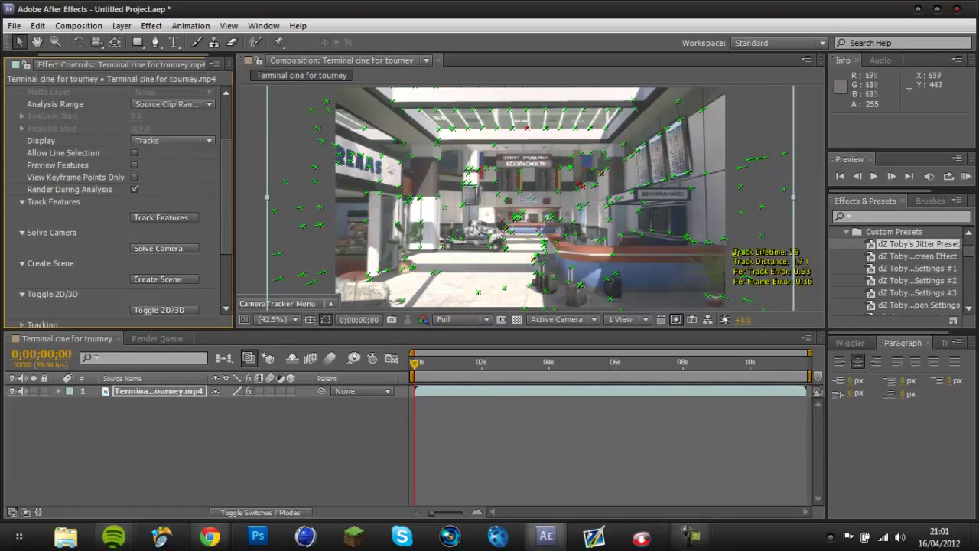
{"action": "left_click", "coordinate": [195, 279]}
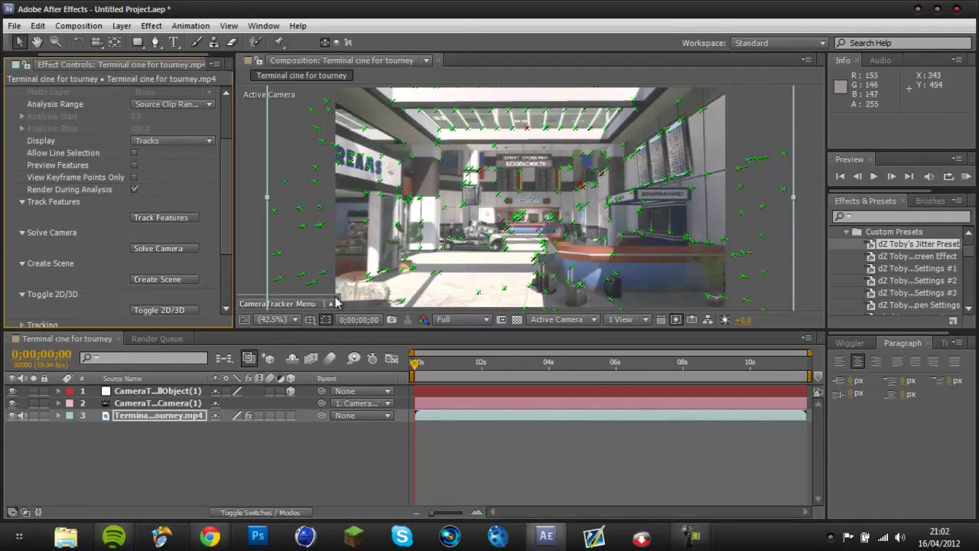
{"action": "left_click", "coordinate": [141, 392]}
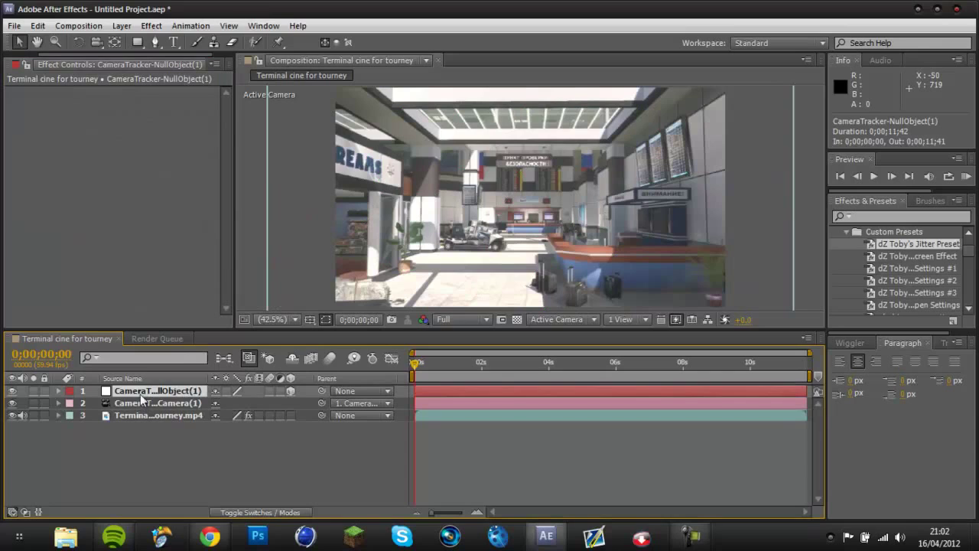
- Reselect the terminal clip layer and show its CameraTracker track points in the viewer
{"action": "left_click", "coordinate": [143, 404]}
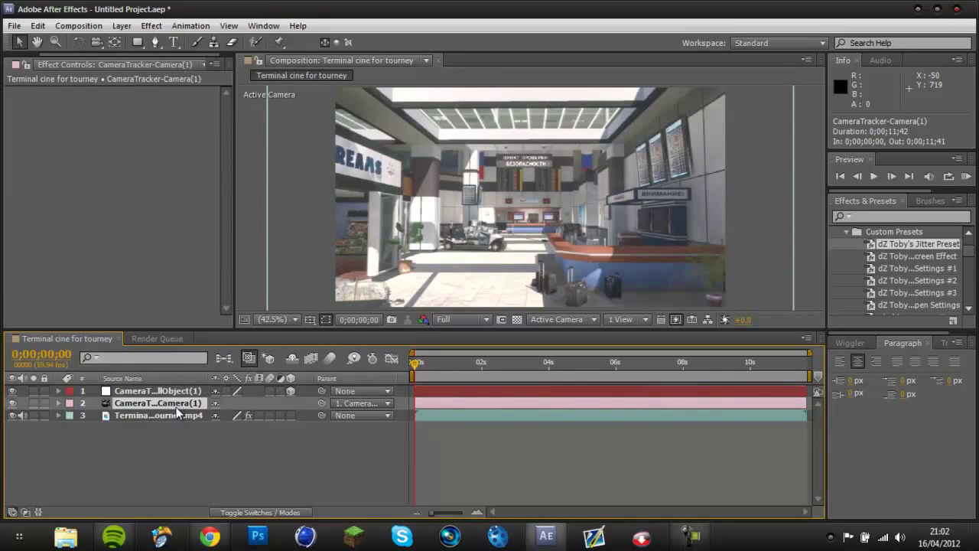
{"action": "left_click", "coordinate": [174, 416]}
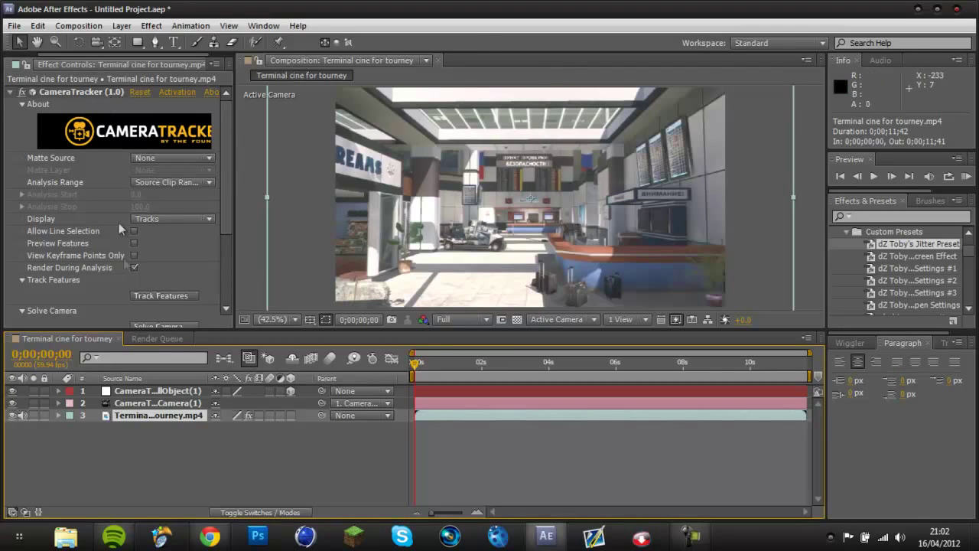
{"action": "left_click", "coordinate": [65, 95]}
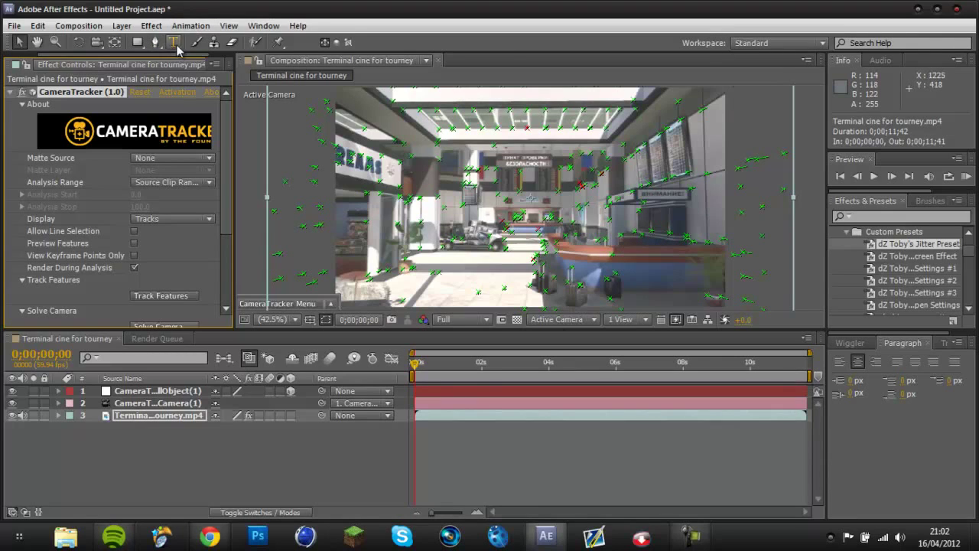
{"action": "left_click", "coordinate": [173, 42]}
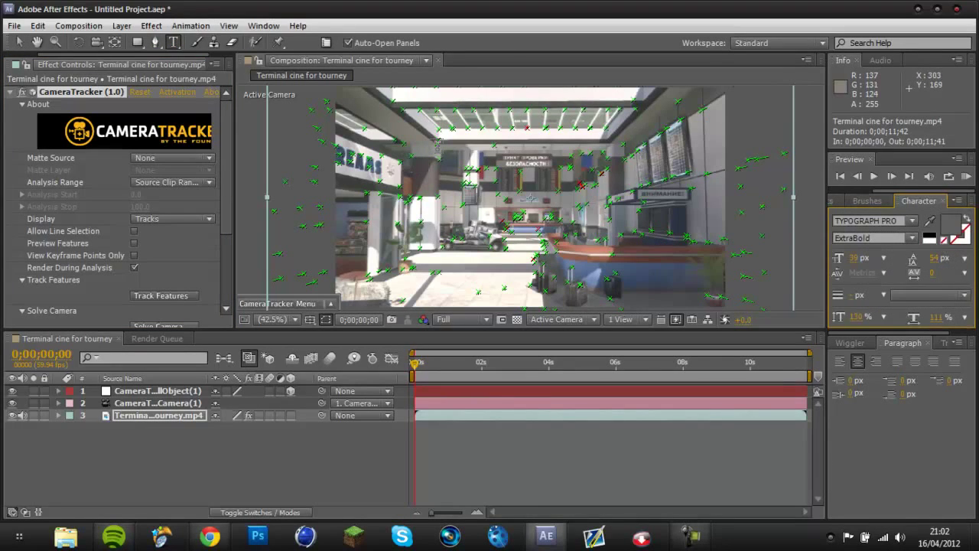
- Add a 'LUIGI EDITS / TUTORIAL #1' title at 70 px and center it in the composition
{"action": "left_click", "coordinate": [437, 143]}
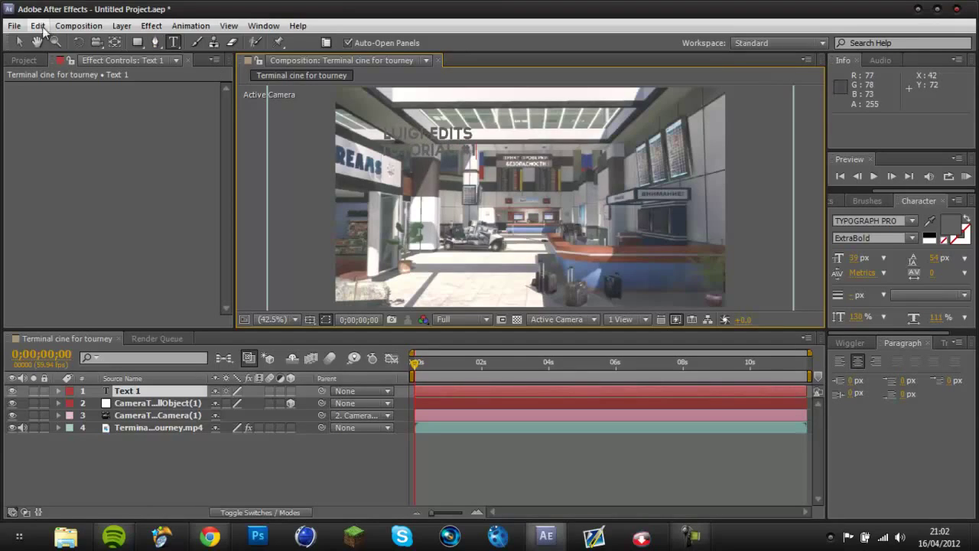
{"action": "left_click", "coordinate": [26, 48]}
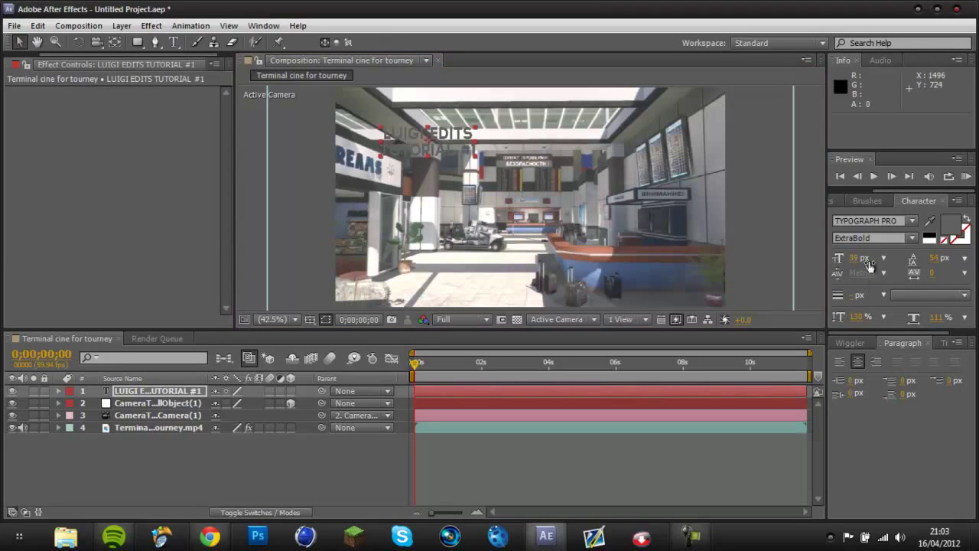
{"action": "left_click_drag", "start_coordinate": [869, 261], "coordinate": [966, 257]}
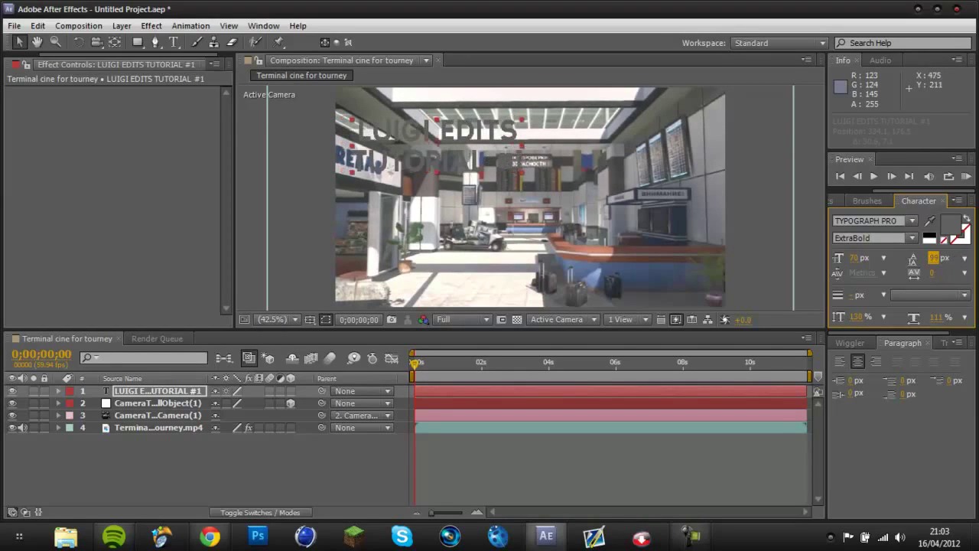
{"action": "left_click_drag", "start_coordinate": [479, 151], "coordinate": [576, 209]}
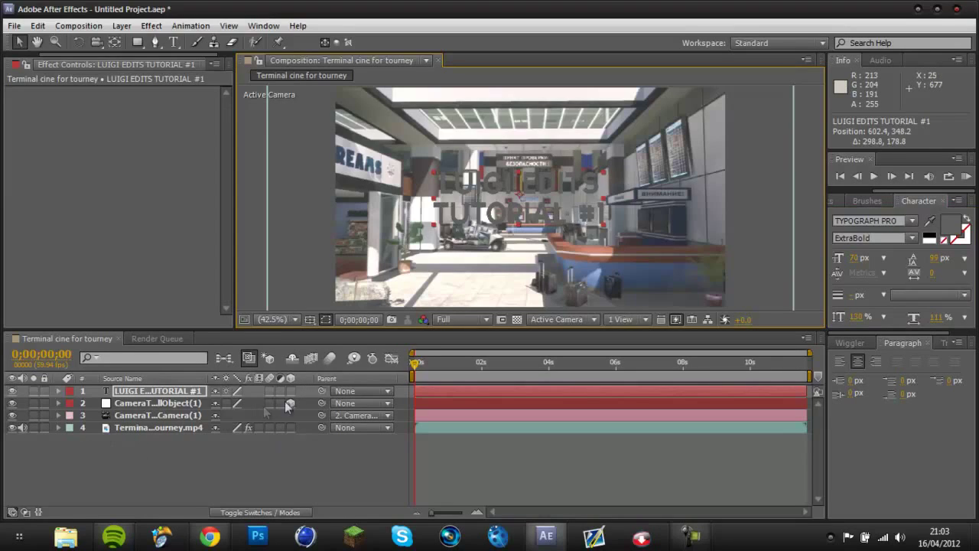
{"action": "left_click", "coordinate": [266, 514]}
{"action": "left_click", "coordinate": [267, 514]}
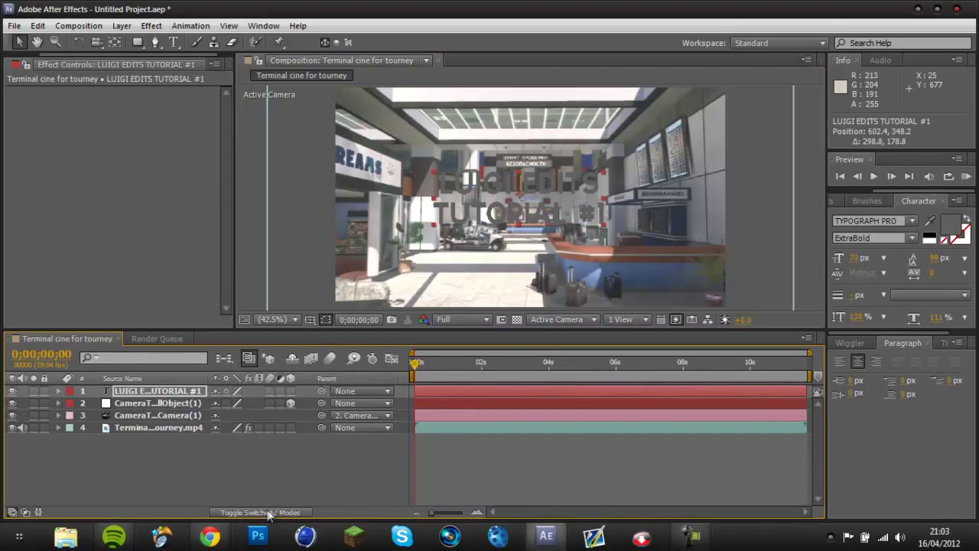
{"action": "left_click", "coordinate": [291, 391]}
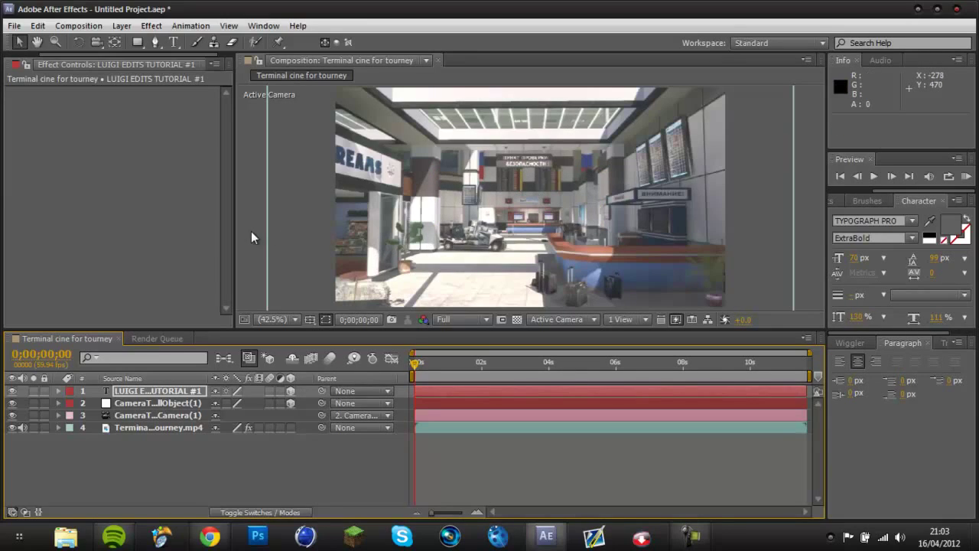
{"action": "scroll", "coordinate": [253, 234], "scroll_direction": "down", "scroll_amount": 7}
{"action": "scroll", "coordinate": [256, 242], "scroll_direction": "up", "scroll_amount": 4}
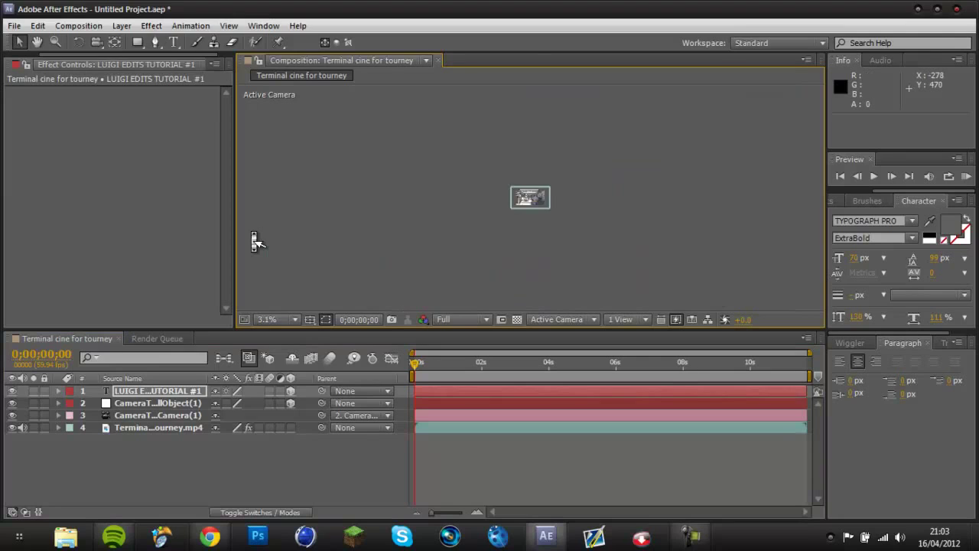
{"action": "scroll", "coordinate": [257, 242], "scroll_direction": "down", "scroll_amount": 3}
{"action": "scroll", "coordinate": [256, 241], "scroll_direction": "up", "scroll_amount": 3}
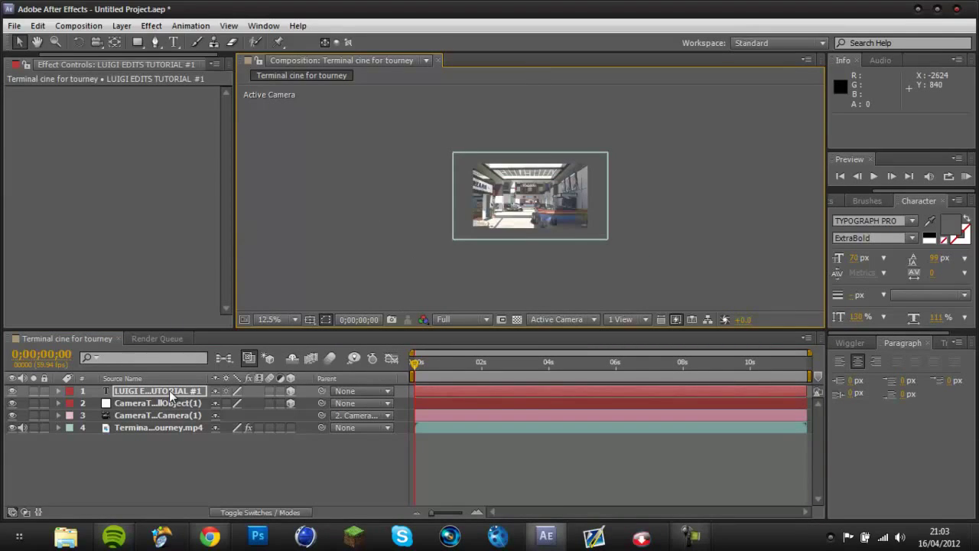
{"action": "key", "text": "ctrl+z"}
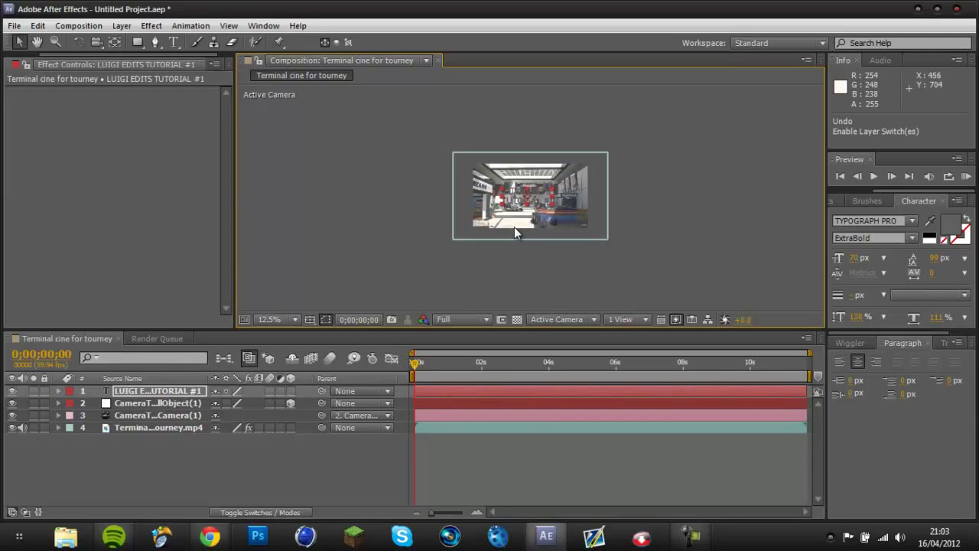
{"action": "scroll", "coordinate": [515, 227], "scroll_direction": "up", "scroll_amount": 4}
{"action": "scroll", "coordinate": [514, 227], "scroll_direction": "down", "scroll_amount": 2}
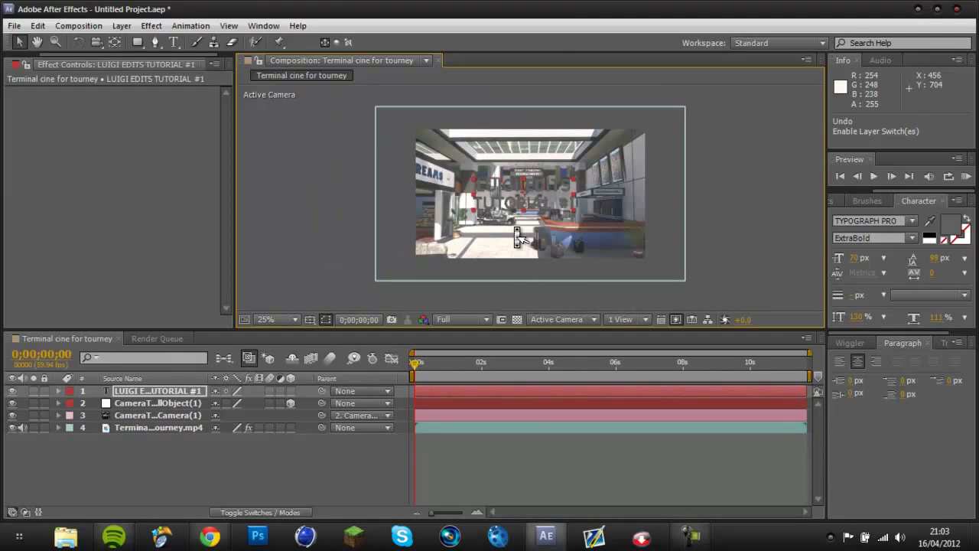
{"action": "left_click", "coordinate": [294, 319]}
- Fit the viewer up to 100% and show the mp4 layer's CameraTracker track points, with a YouTube check
{"action": "left_click", "coordinate": [285, 76]}
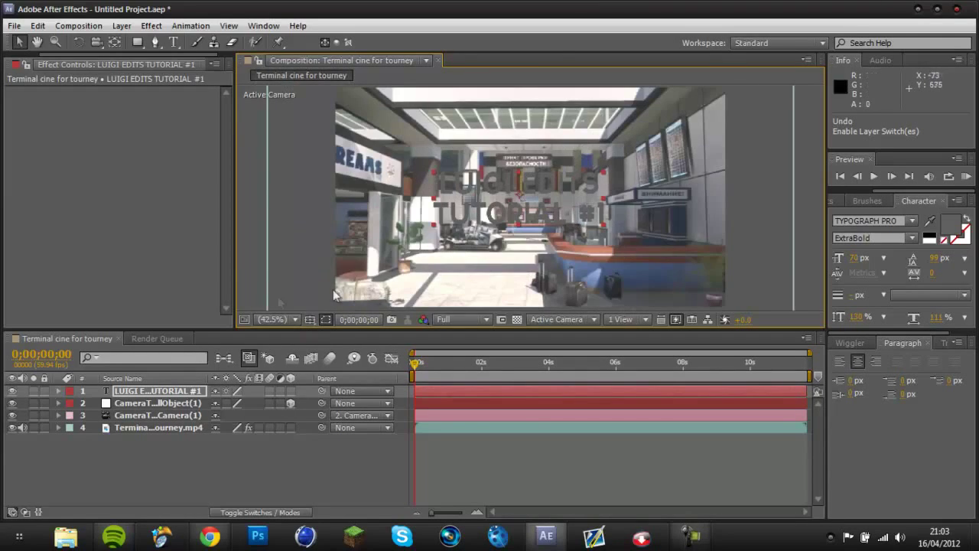
{"action": "left_click", "coordinate": [157, 427]}
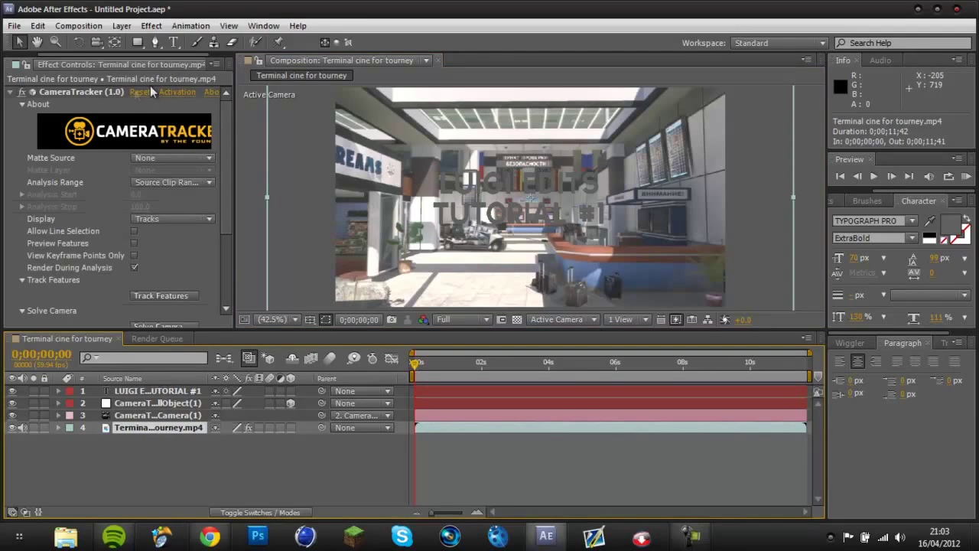
{"action": "left_click", "coordinate": [77, 91]}
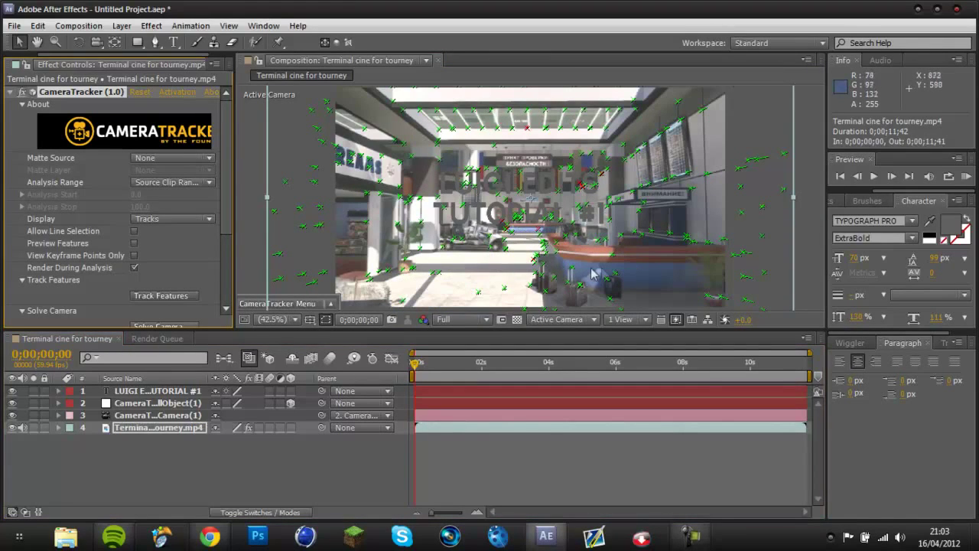
{"action": "left_click", "coordinate": [210, 536]}
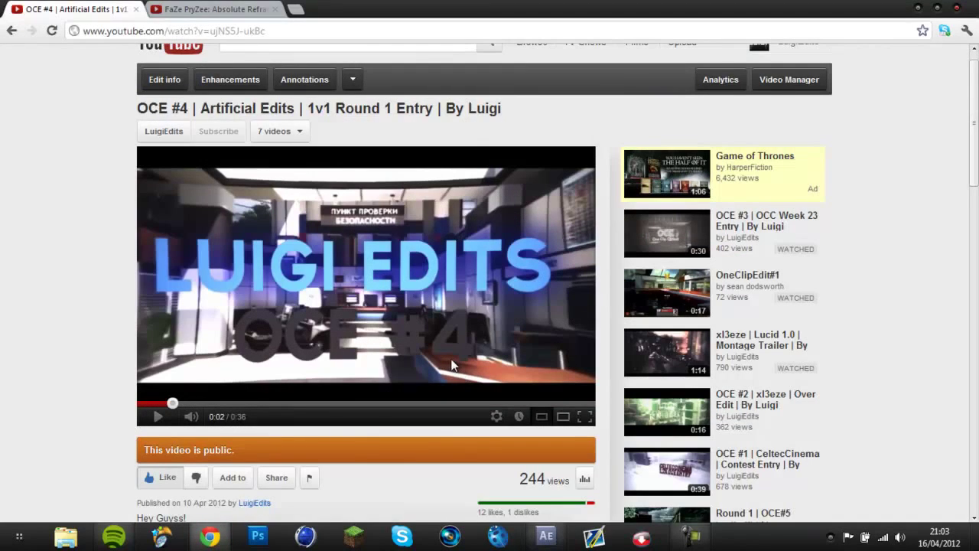
{"action": "left_click", "coordinate": [547, 536]}
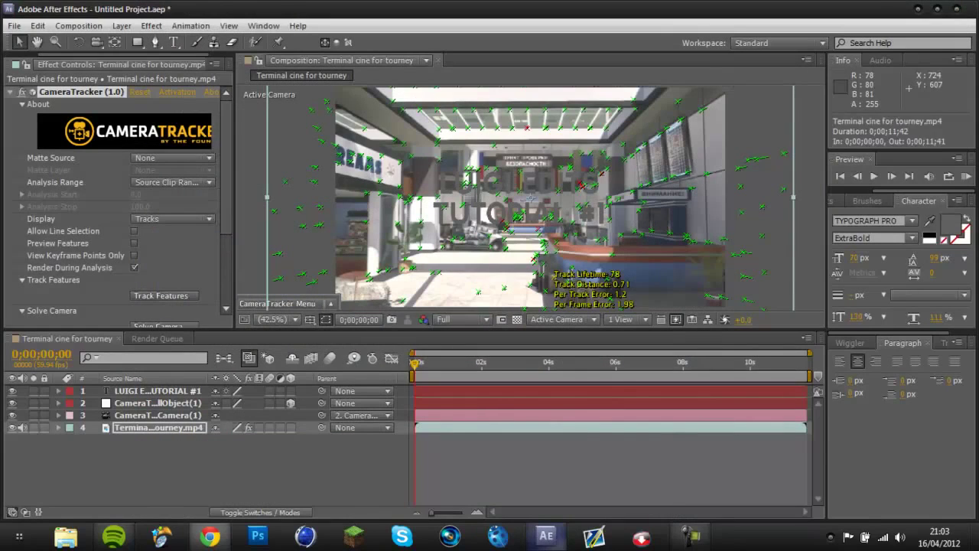
- Set the CameraTracker ground plane and origin at a track point near the counter
{"action": "right_click", "coordinate": [557, 255]}
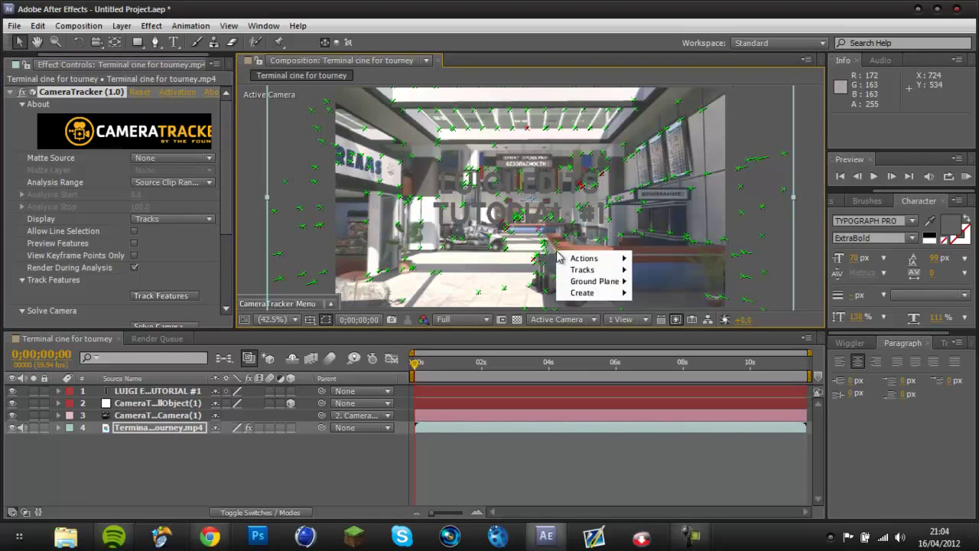
{"action": "mouse_move", "coordinate": [566, 263]}
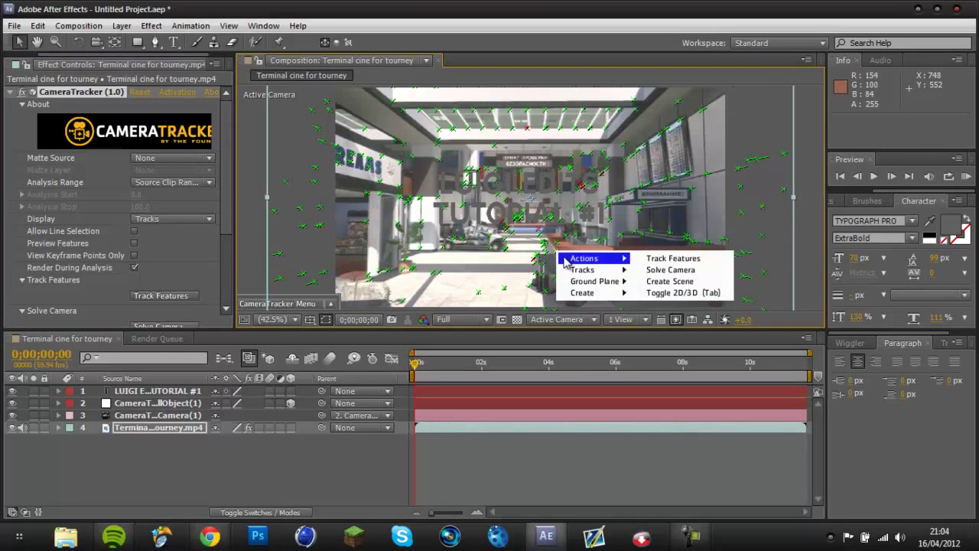
{"action": "mouse_move", "coordinate": [594, 284]}
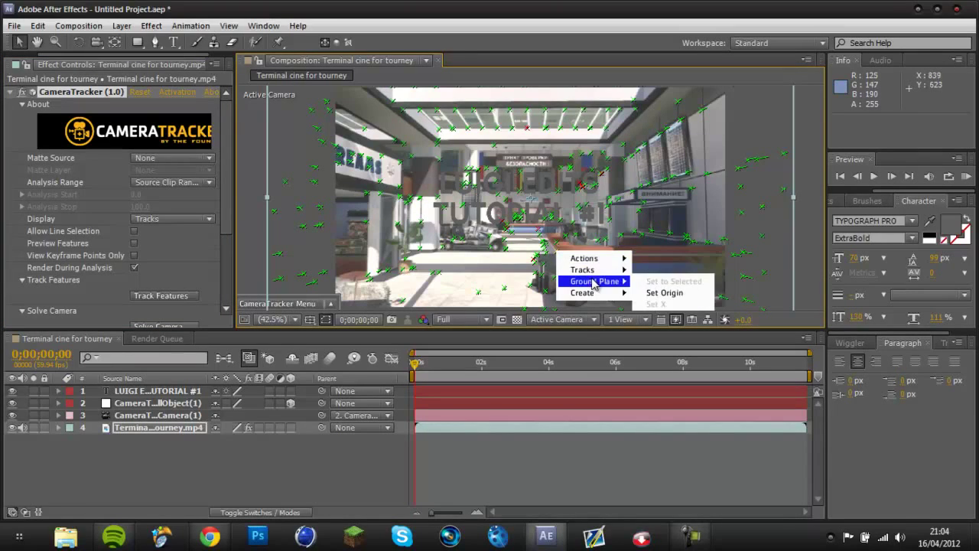
{"action": "left_click", "coordinate": [659, 296]}
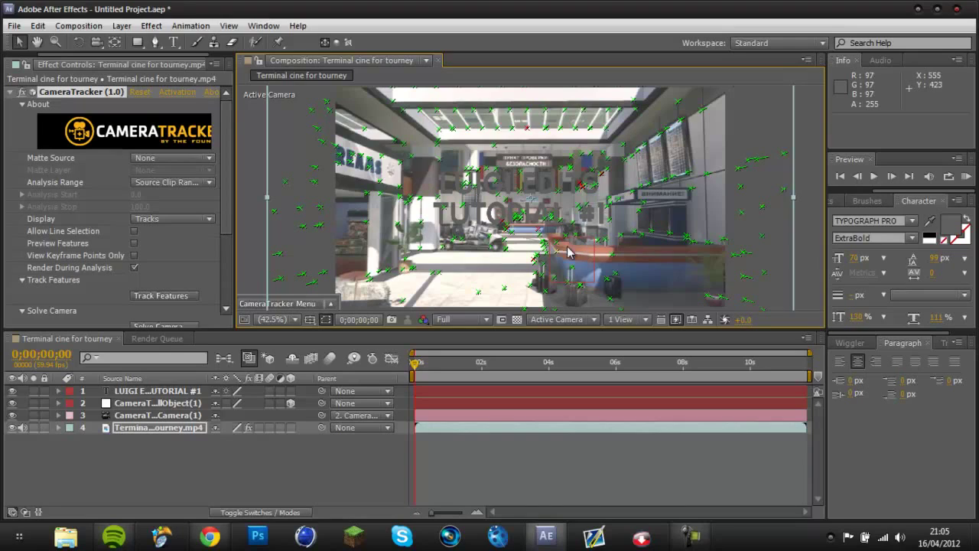
{"action": "mouse_move", "coordinate": [582, 286]}
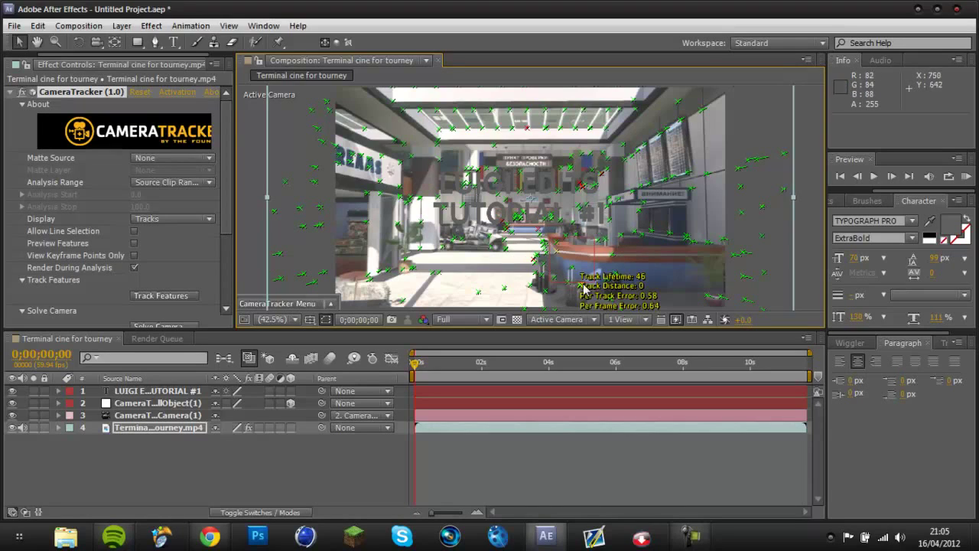
{"action": "left_click", "coordinate": [290, 391]}
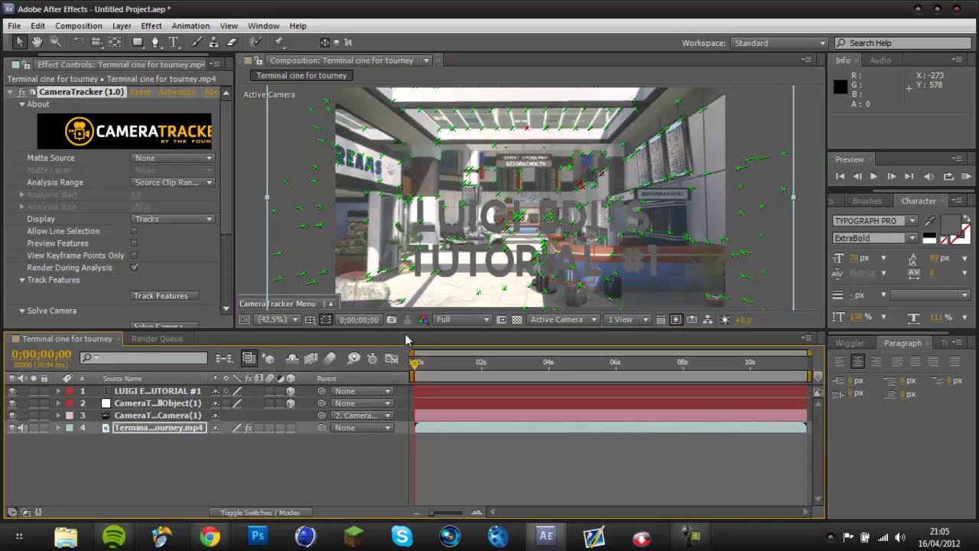
- Drag the 3D title left along X to position 550.6, 291.8, 53.9
{"action": "left_click", "coordinate": [150, 391]}
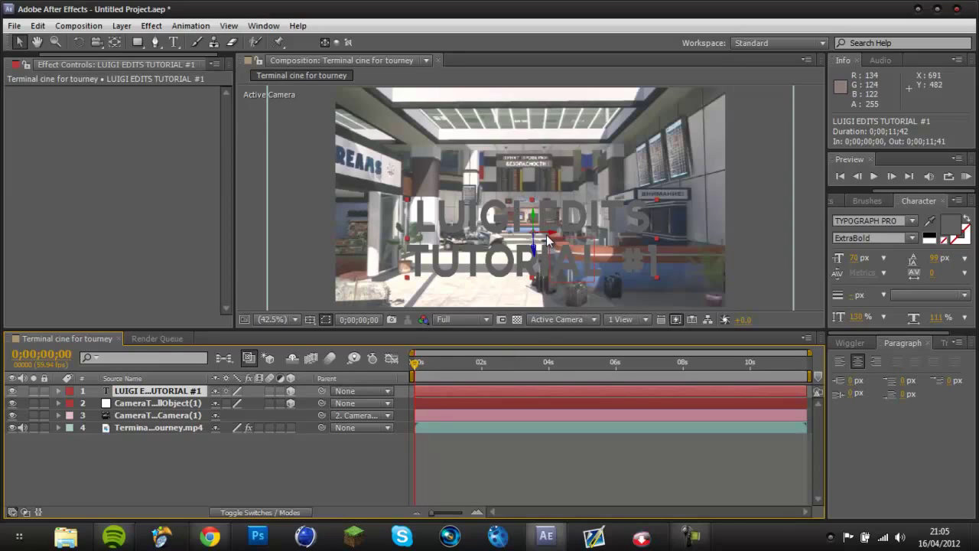
{"action": "left_click_drag", "start_coordinate": [552, 241], "coordinate": [536, 209]}
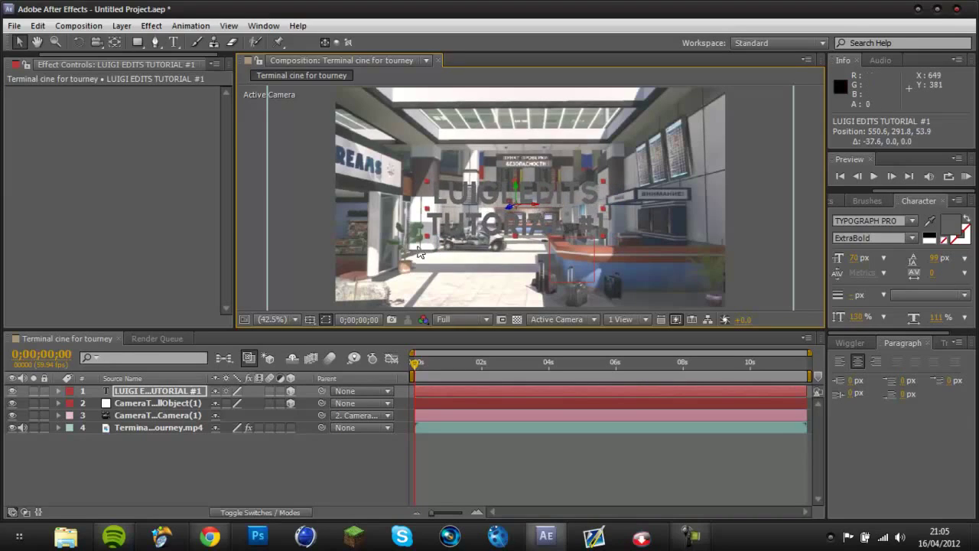
- Make the title text near-white, then delete a stray empty text layer
{"action": "left_click", "coordinate": [951, 234]}
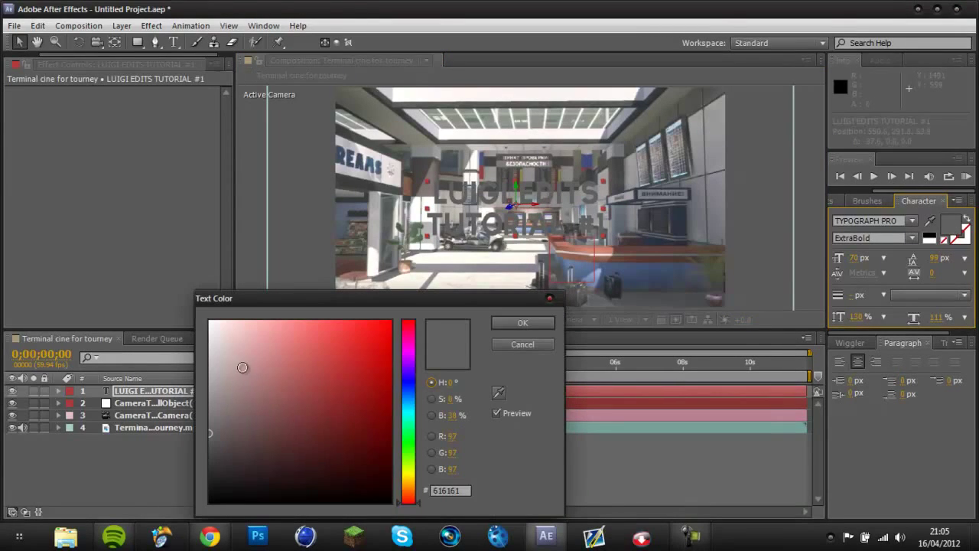
{"action": "mouse_move", "coordinate": [236, 343]}
{"action": "left_mouse_down"}
{"action": "mouse_move", "coordinate": [154, 314]}
{"action": "mouse_move", "coordinate": [218, 313]}
{"action": "left_mouse_up"}
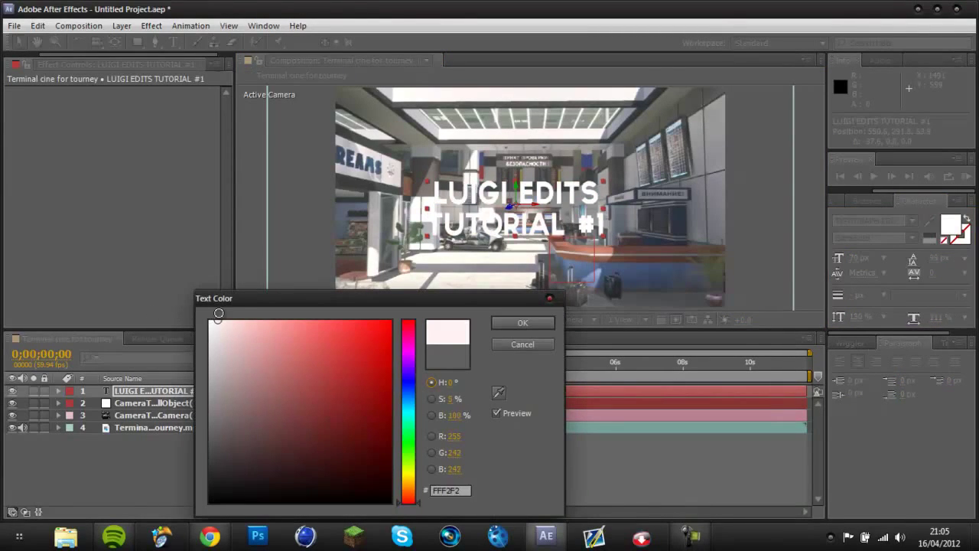
{"action": "left_click", "coordinate": [521, 323]}
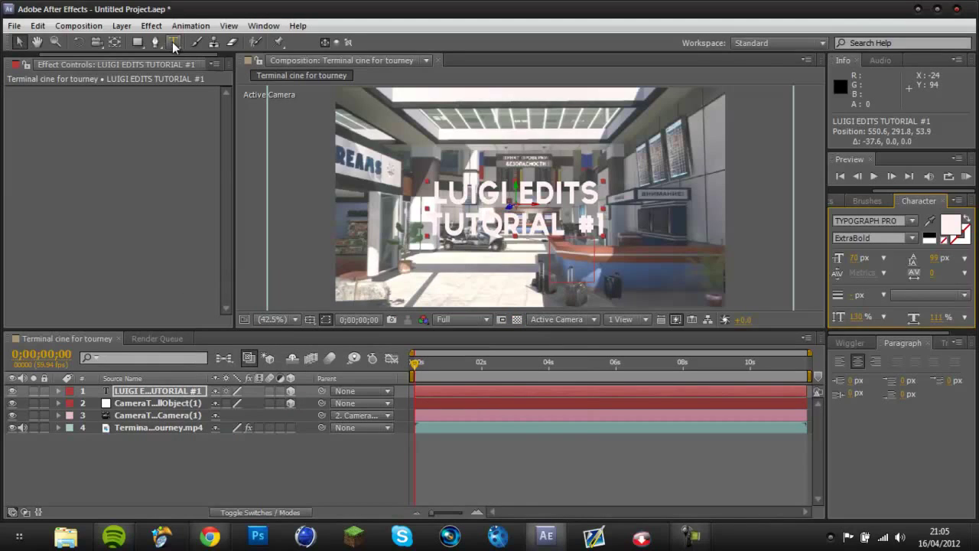
{"action": "left_click", "coordinate": [173, 42]}
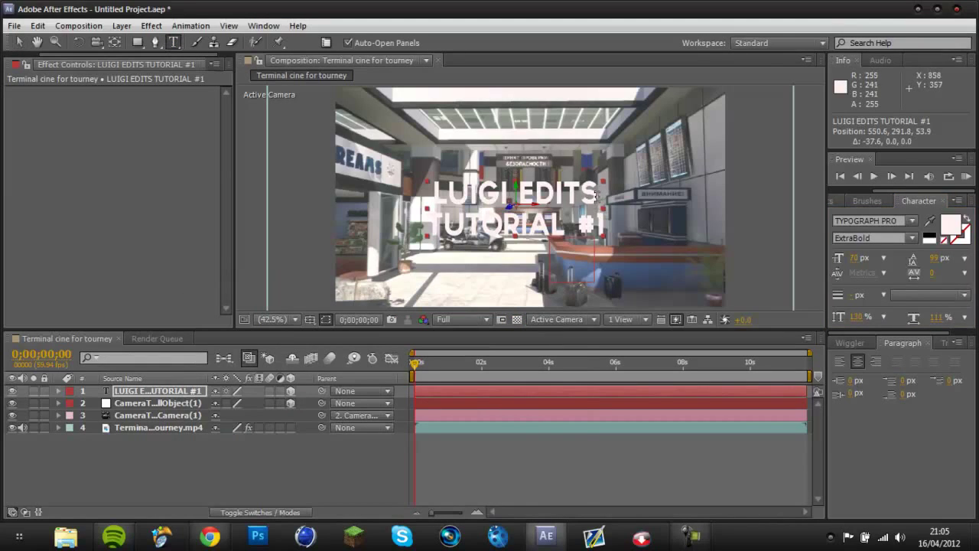
{"action": "left_click", "coordinate": [602, 221]}
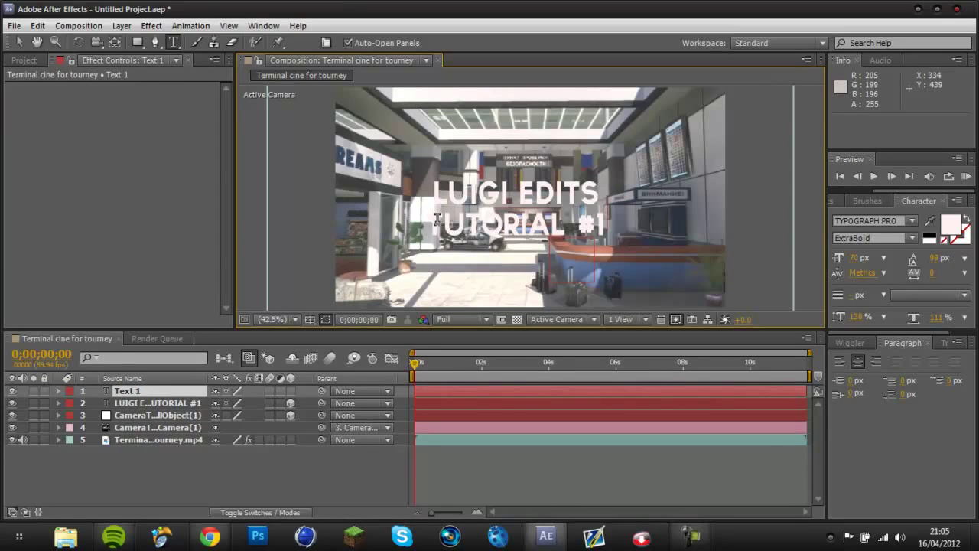
{"action": "left_click", "coordinate": [122, 396]}
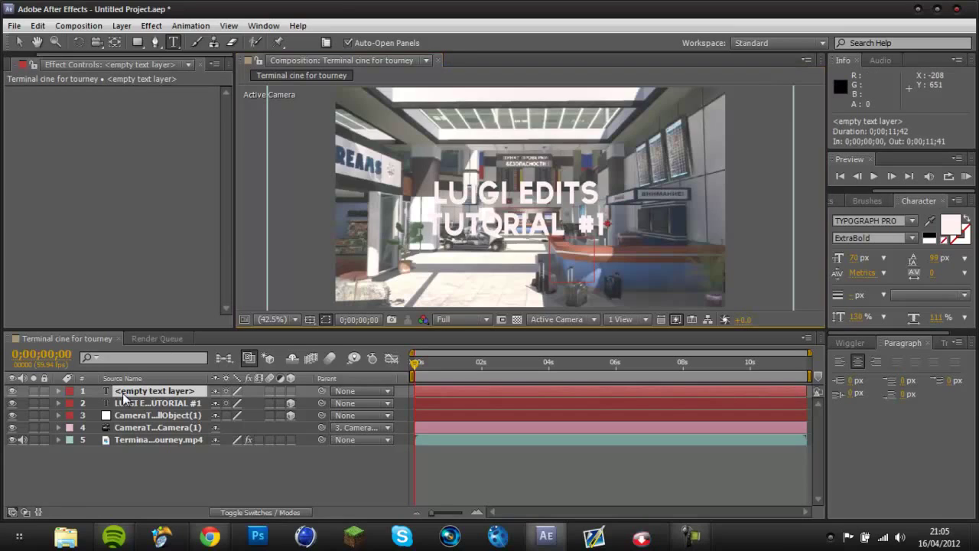
{"action": "key", "text": "Delete"}
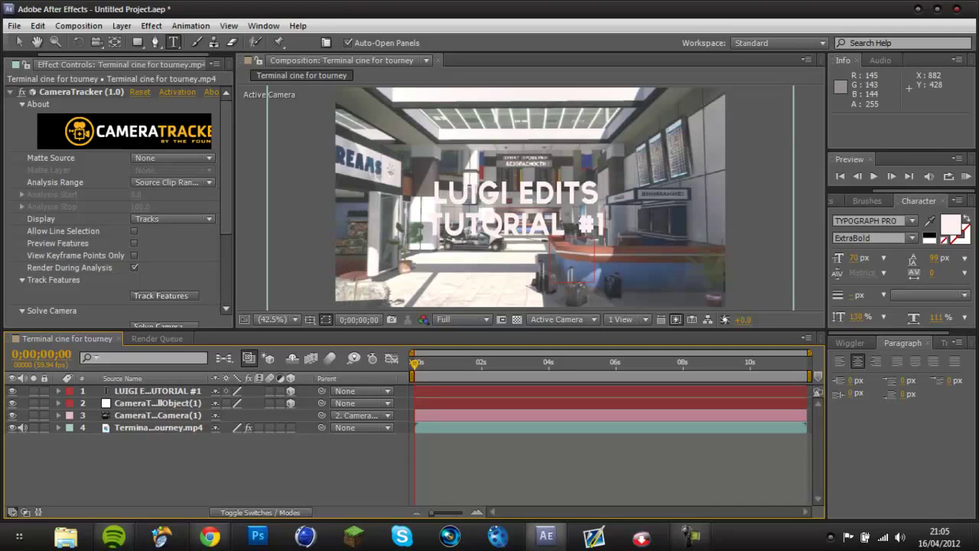
- Colour the TUTORIAL #1 line deep blue (#2E78FF) and return to the Selection tool
{"action": "left_click_drag", "start_coordinate": [604, 218], "coordinate": [424, 227]}
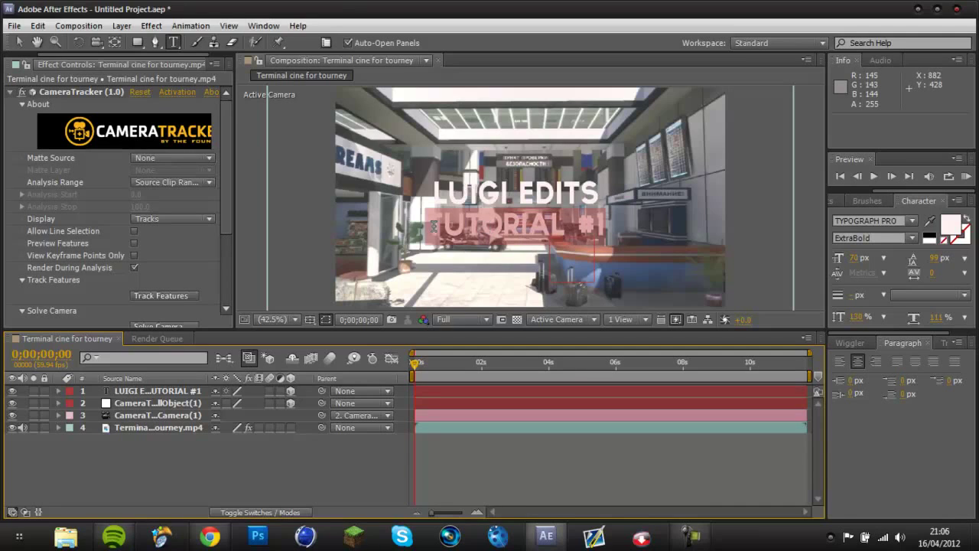
{"action": "left_click", "coordinate": [949, 229]}
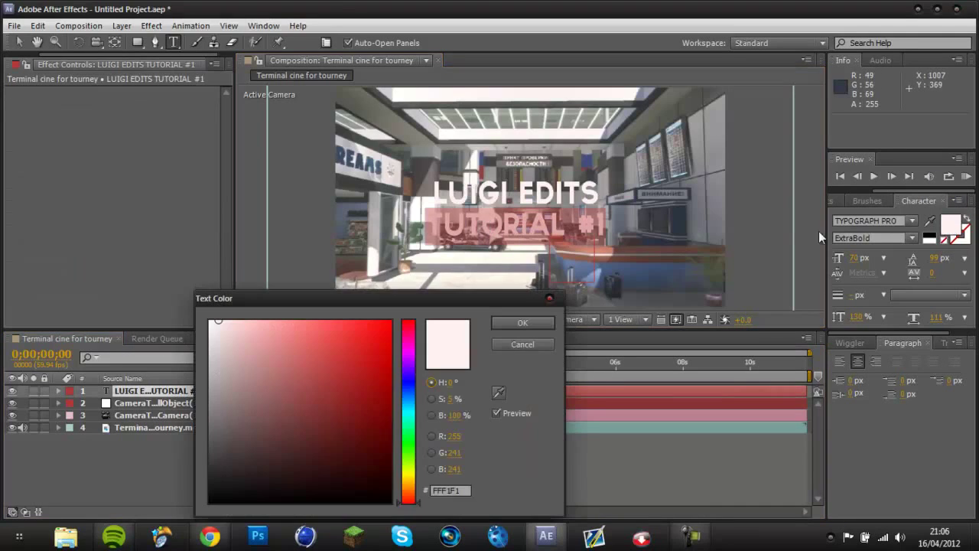
{"action": "left_click", "coordinate": [411, 399]}
{"action": "left_click_drag", "start_coordinate": [411, 399], "coordinate": [360, 289]}
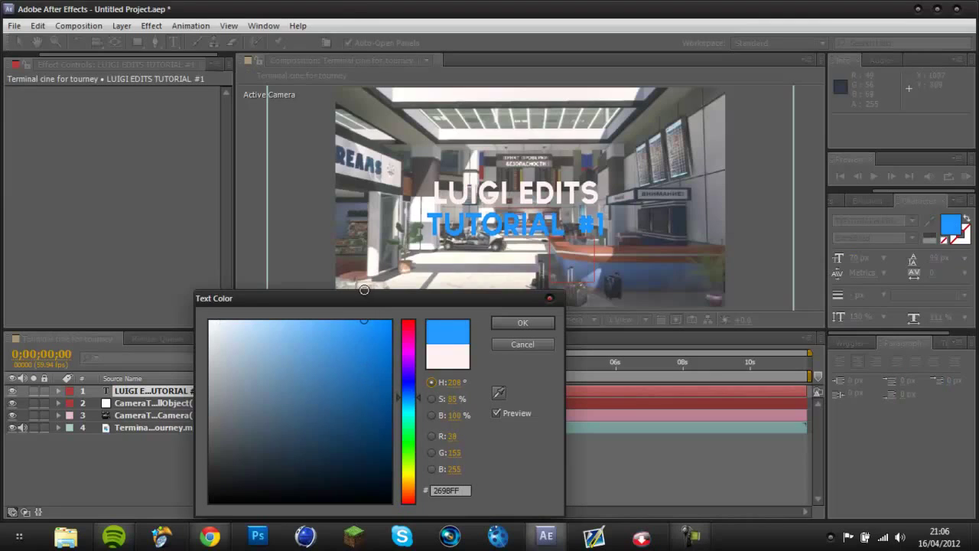
{"action": "left_click_drag", "start_coordinate": [408, 399], "coordinate": [411, 392]}
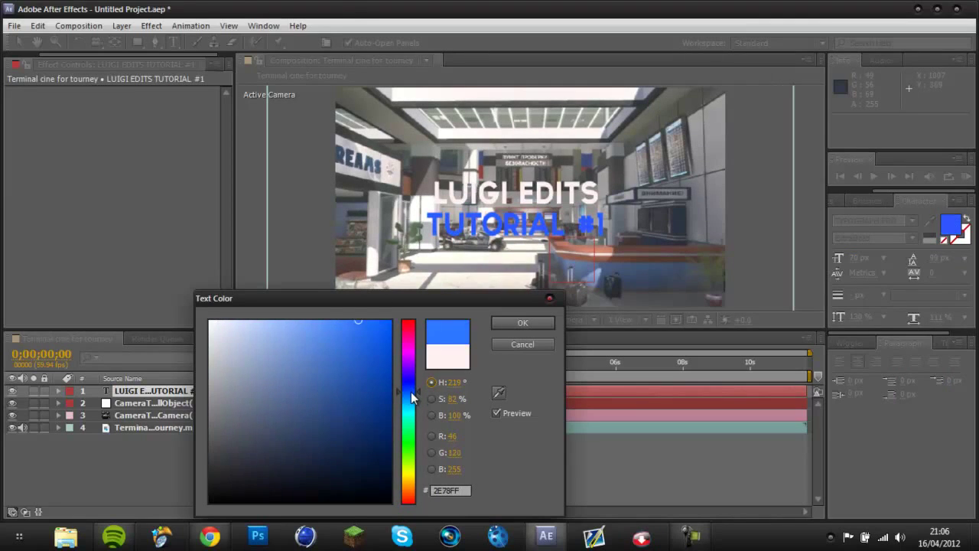
{"action": "left_click", "coordinate": [525, 322]}
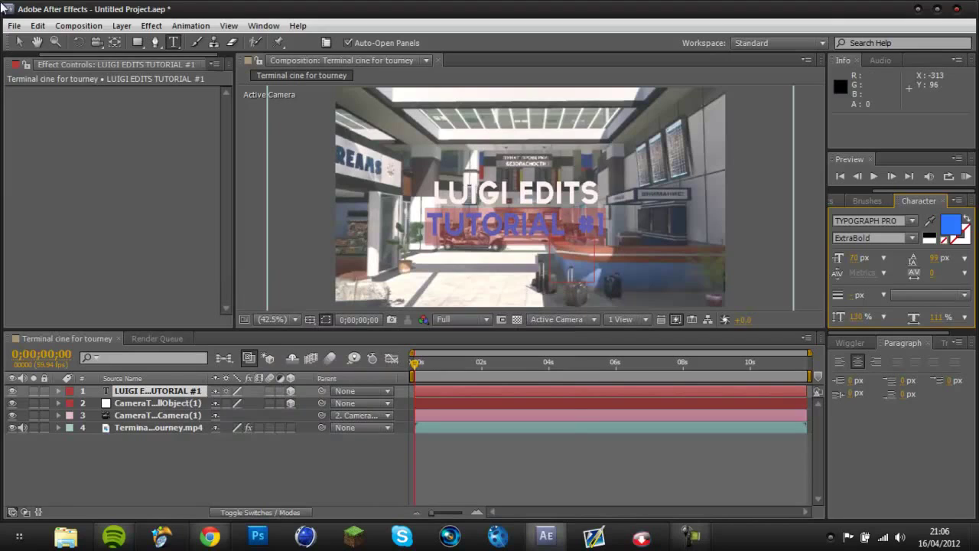
{"action": "left_click", "coordinate": [19, 44]}
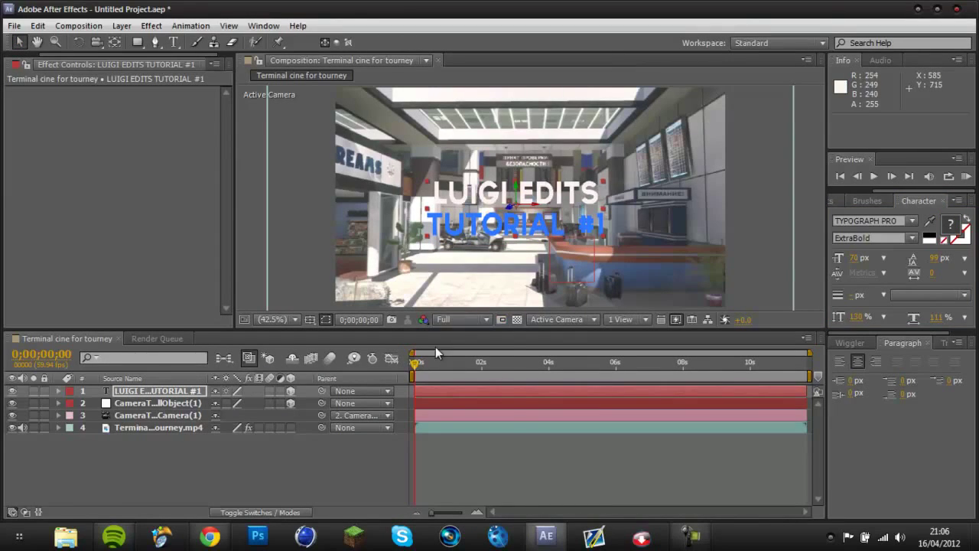
{"action": "left_click", "coordinate": [458, 318]}
- Set the preview resolution to Quarter and play a RAM preview of the title animation
{"action": "left_click", "coordinate": [466, 402]}
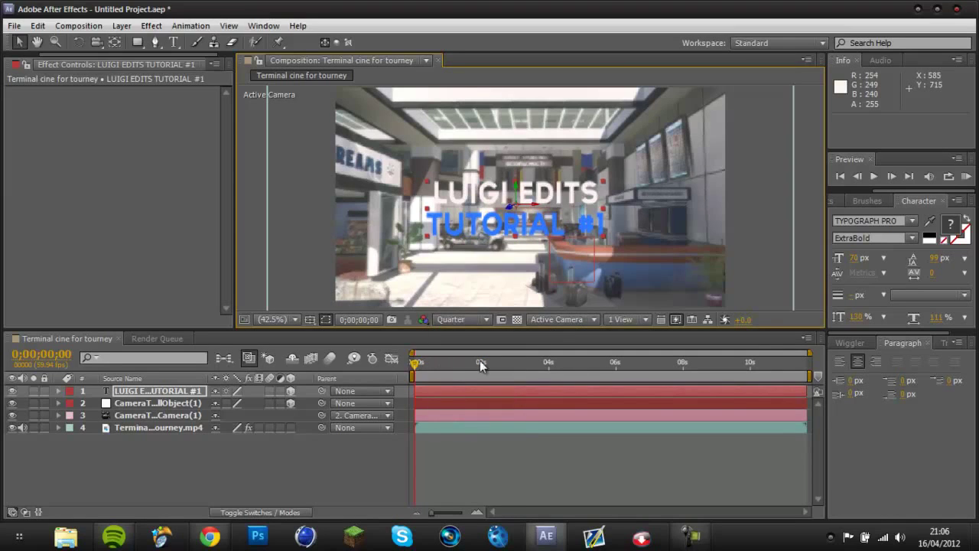
{"action": "left_click", "coordinate": [967, 176]}
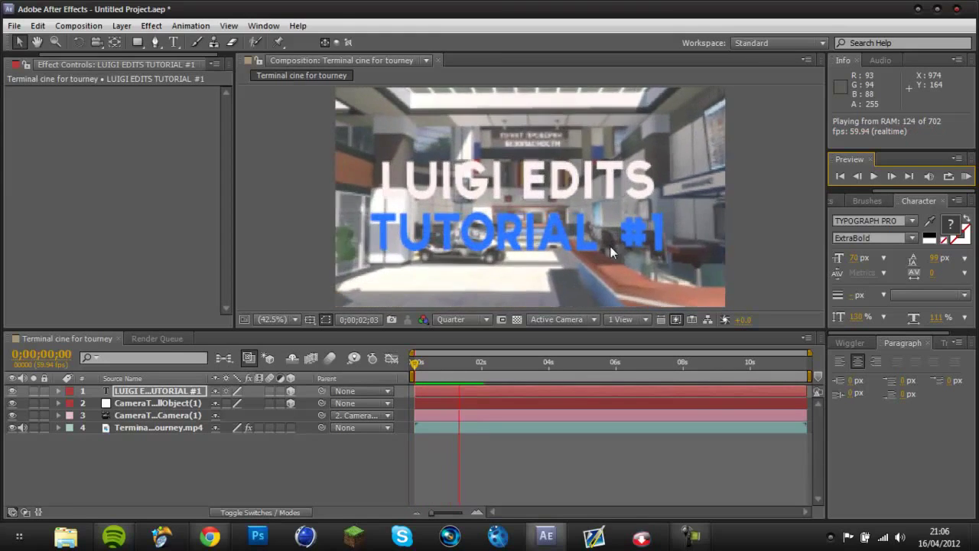
- Move the 3D title toward the camera, shrink it to 51 px with tighter tracking, and preview
{"action": "left_click", "coordinate": [268, 349]}
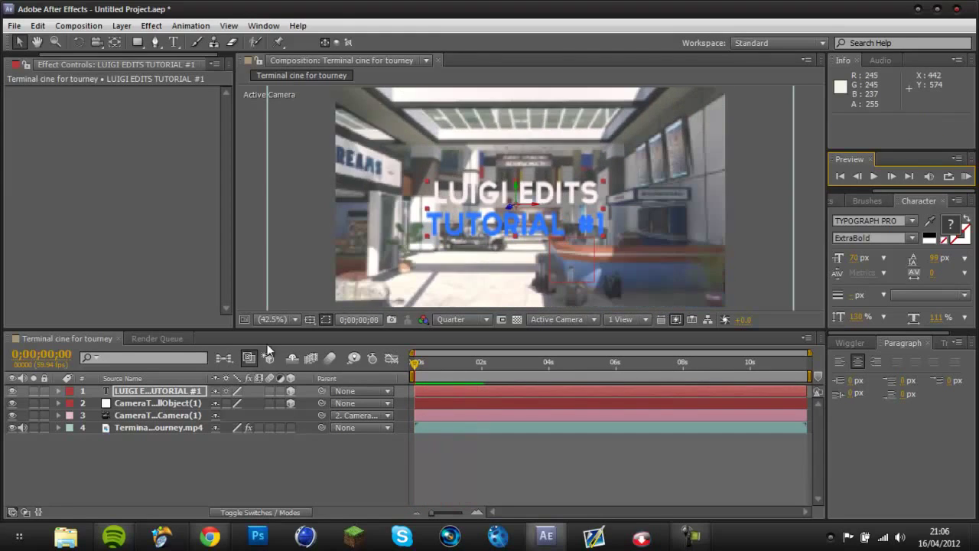
{"action": "left_click", "coordinate": [146, 393]}
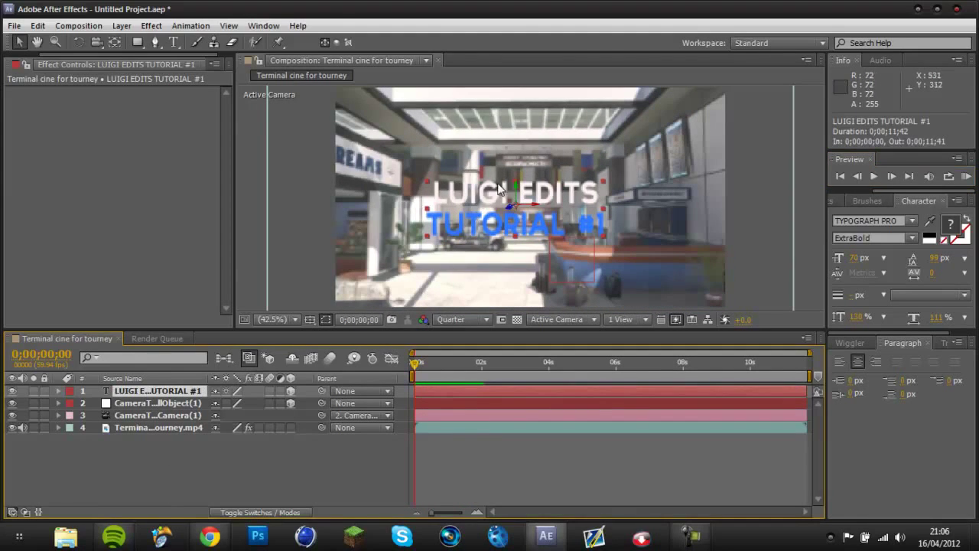
{"action": "left_click_drag", "start_coordinate": [509, 208], "coordinate": [530, 253]}
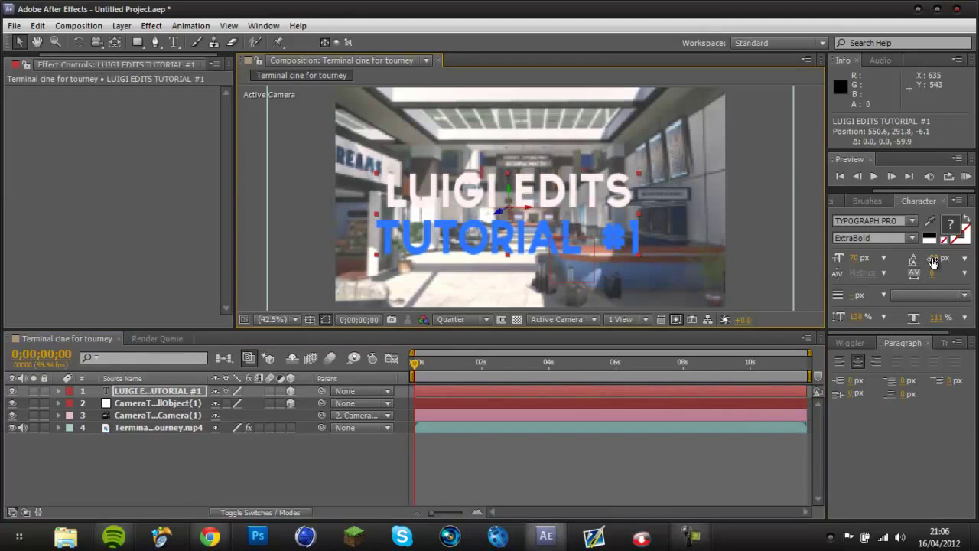
{"action": "left_click_drag", "start_coordinate": [856, 260], "coordinate": [846, 265]}
{"action": "left_click_drag", "start_coordinate": [934, 259], "coordinate": [916, 258]}
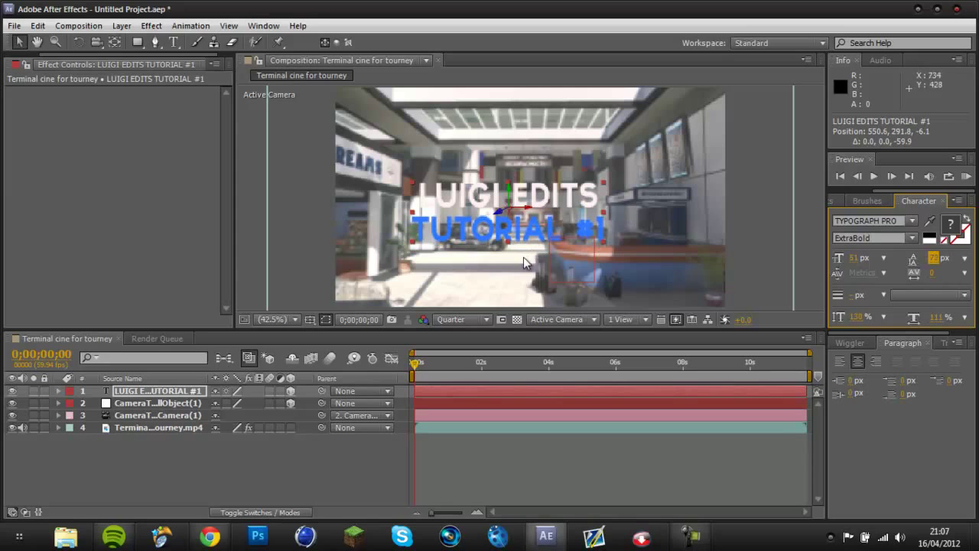
{"action": "left_click", "coordinate": [966, 177]}
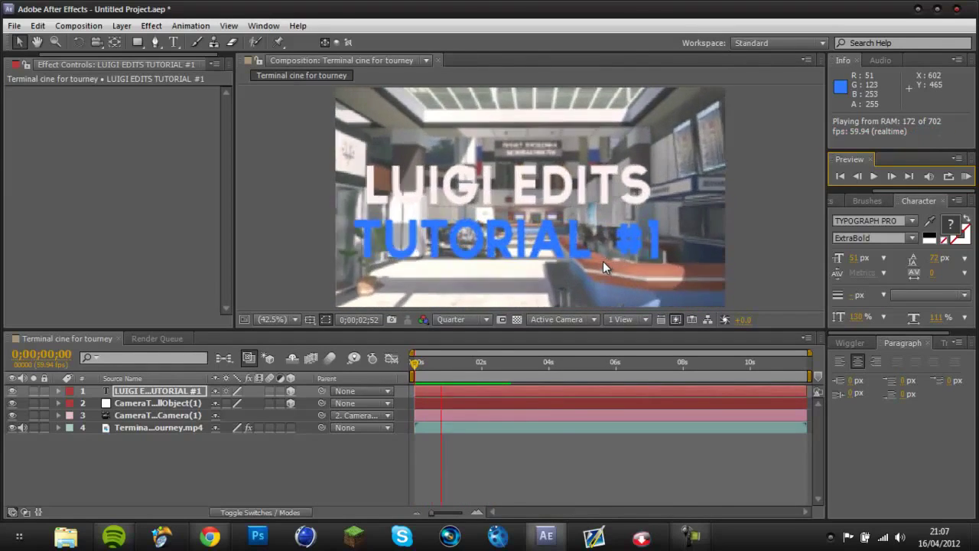
{"action": "key", "text": "space"}
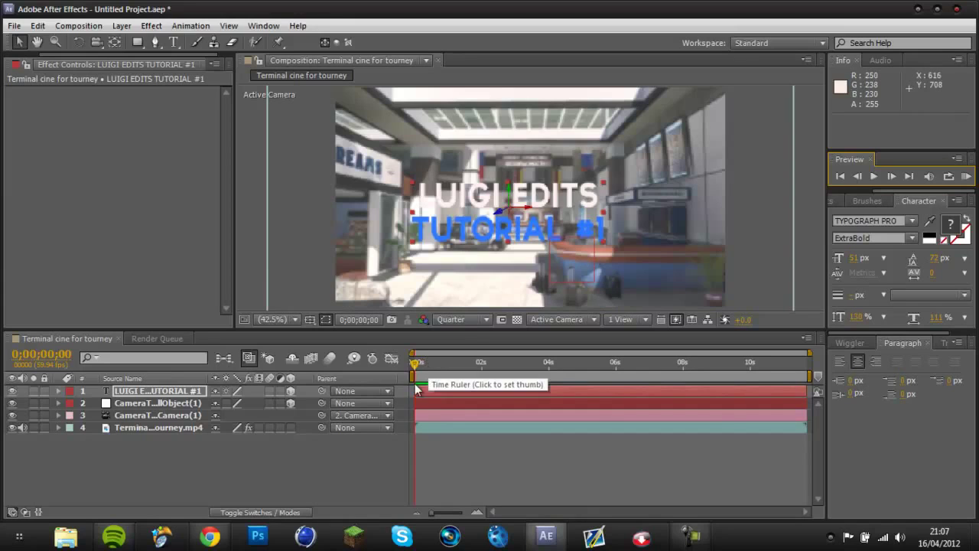
- Play the muted OCE #4 reference video to 0:07, then return to After Effects
{"action": "left_click", "coordinate": [209, 537]}
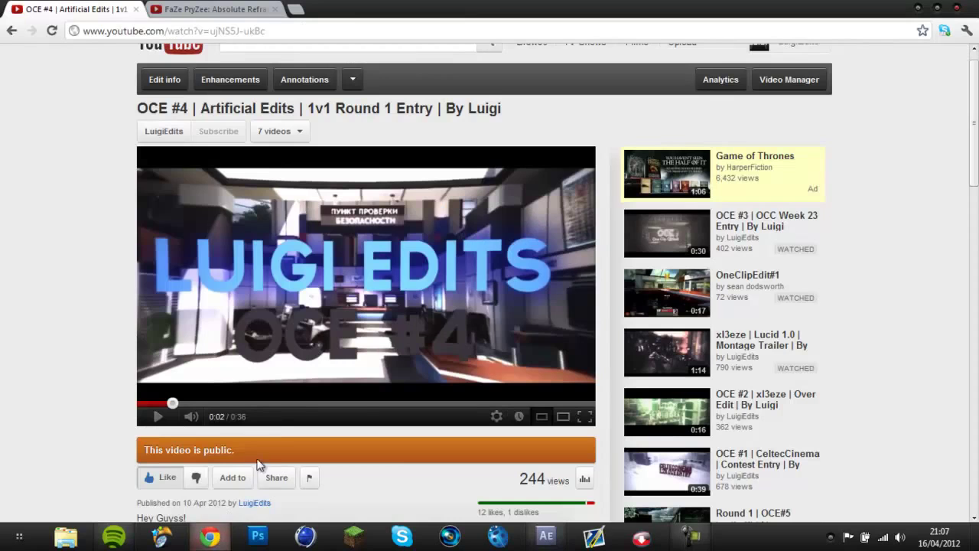
{"action": "left_click", "coordinate": [196, 420]}
{"action": "left_click", "coordinate": [253, 327]}
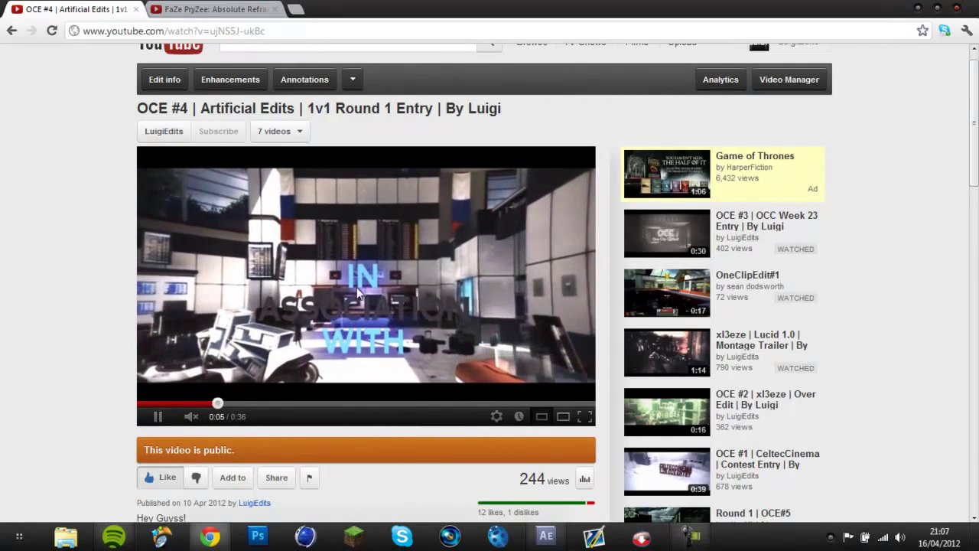
{"action": "left_click", "coordinate": [335, 323]}
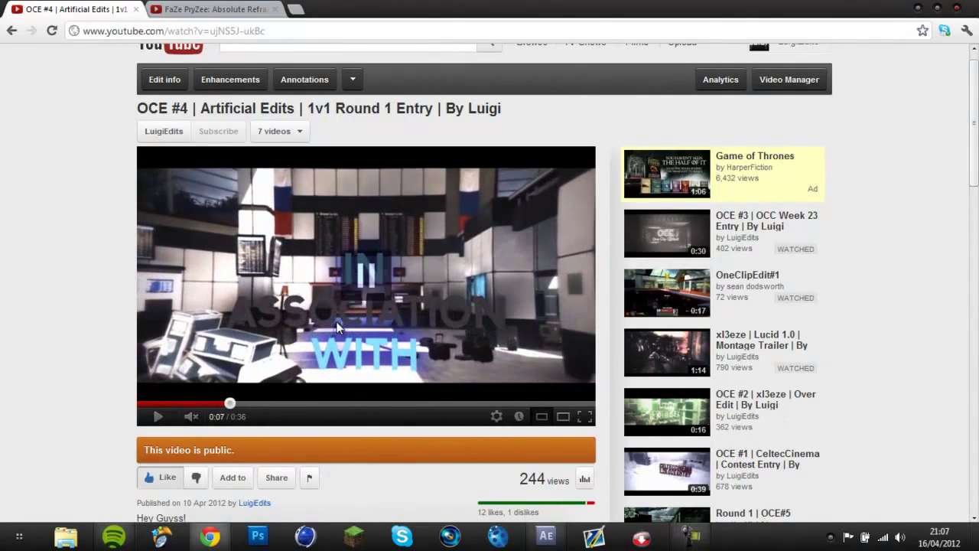
{"action": "left_click", "coordinate": [546, 536]}
- Duplicate the title as TUTORIAL #2 and move it back and down to 550.6, 312.9, 131.3
{"action": "left_click", "coordinate": [150, 391]}
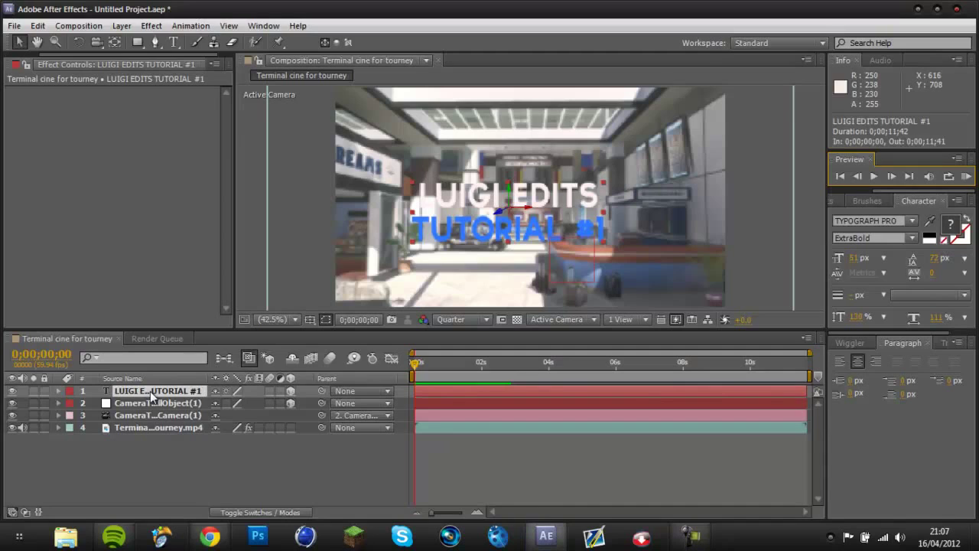
{"action": "key", "text": "ctrl+c"}
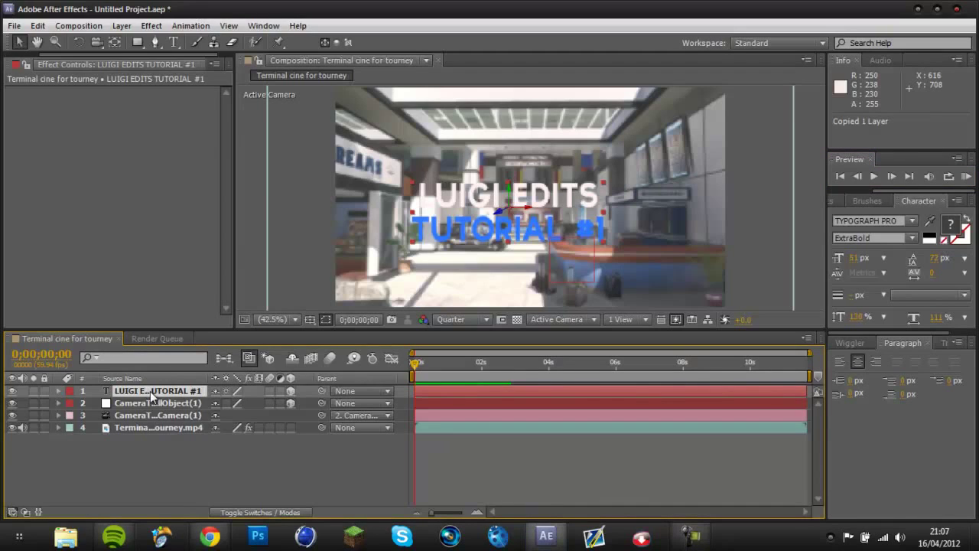
{"action": "key", "text": "ctrl+v"}
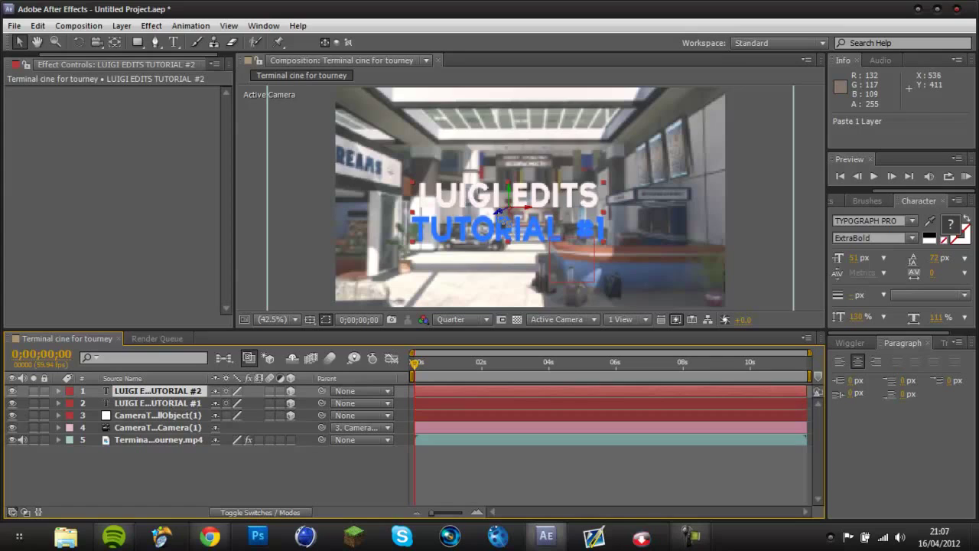
{"action": "left_click_drag", "start_coordinate": [498, 210], "coordinate": [535, 186]}
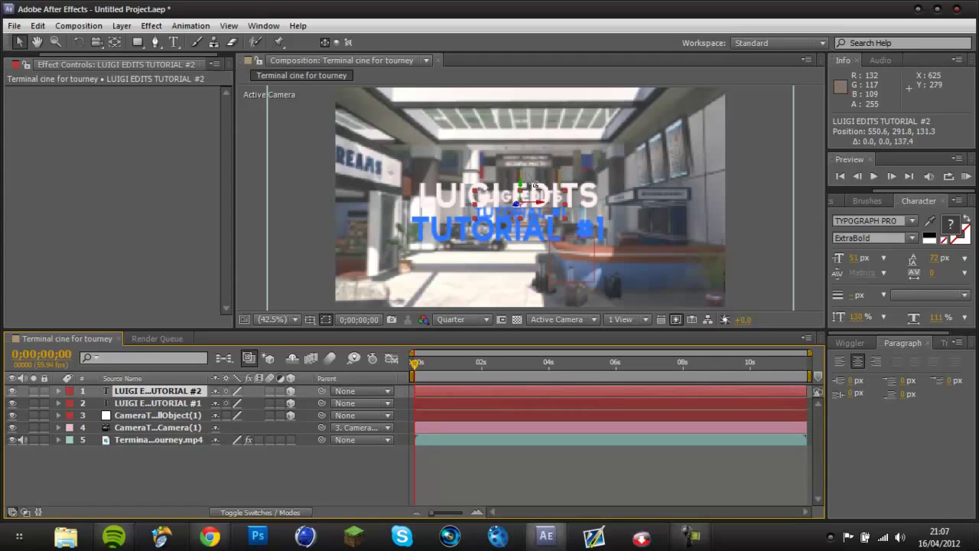
{"action": "left_click", "coordinate": [528, 189]}
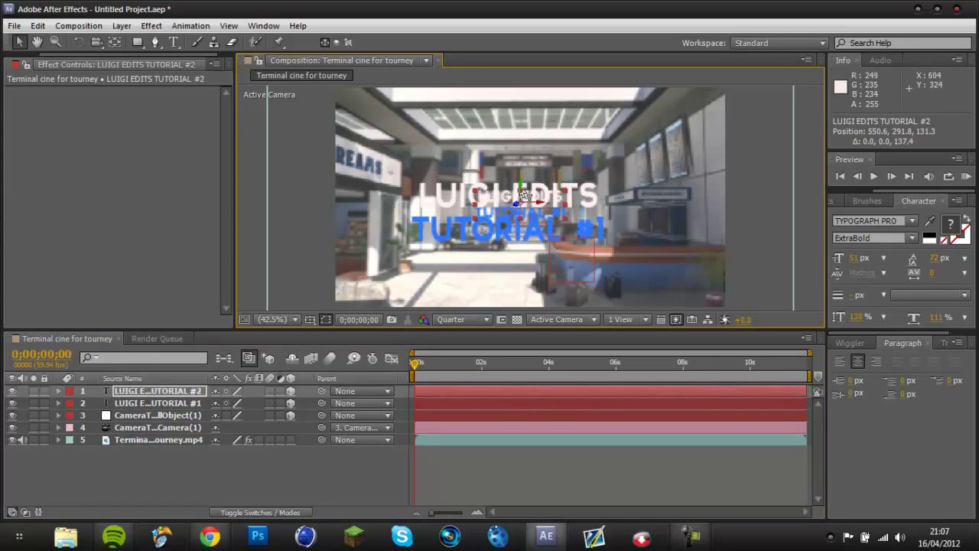
{"action": "left_click_drag", "start_coordinate": [526, 195], "coordinate": [523, 203]}
- Play and scrub the timeline to compare both titles, then select the original TUTORIAL #1 layer
{"action": "key", "text": "space"}
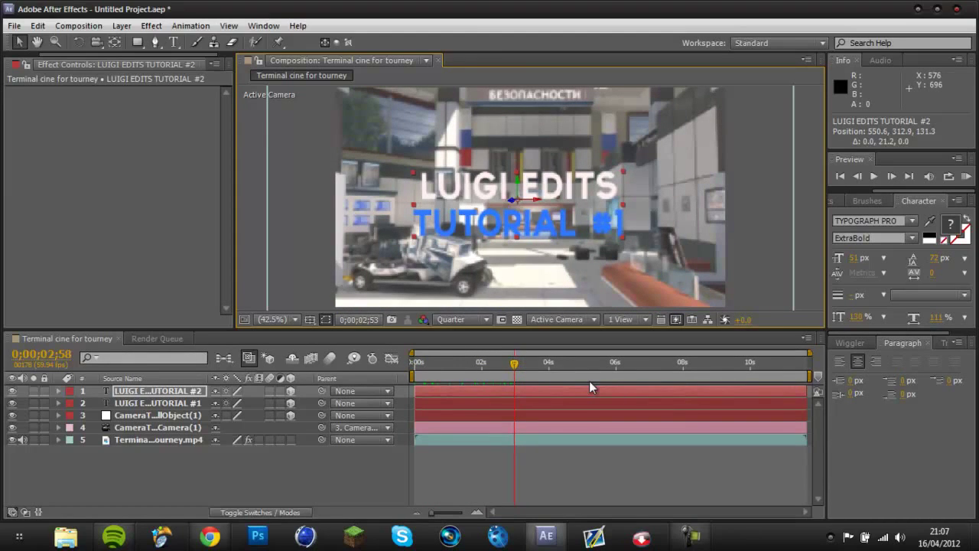
{"action": "left_click", "coordinate": [541, 364]}
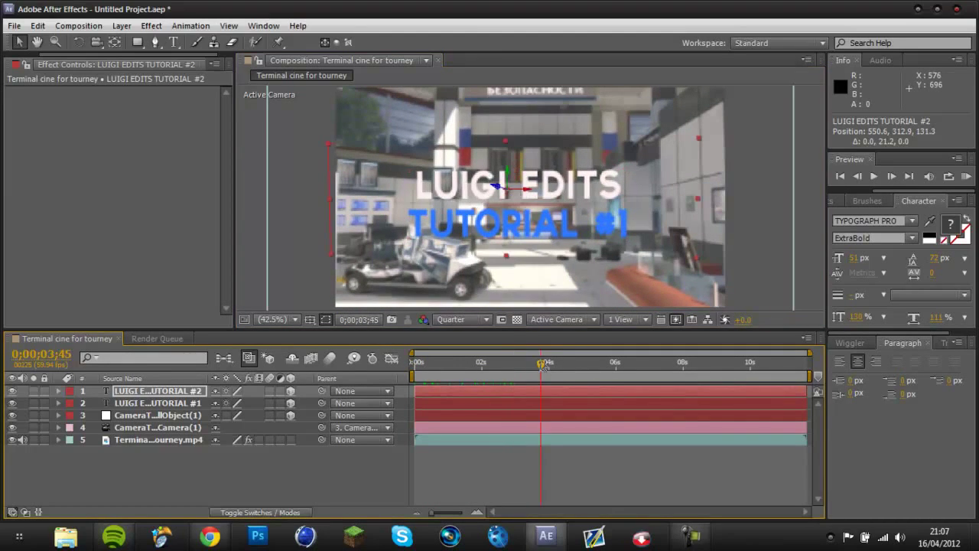
{"action": "left_click", "coordinate": [542, 366]}
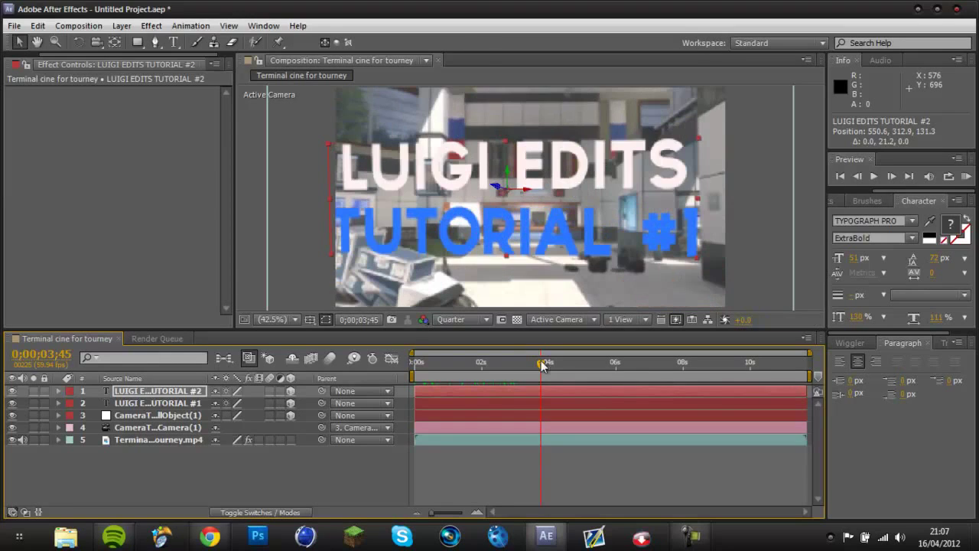
{"action": "left_click_drag", "start_coordinate": [548, 369], "coordinate": [589, 369]}
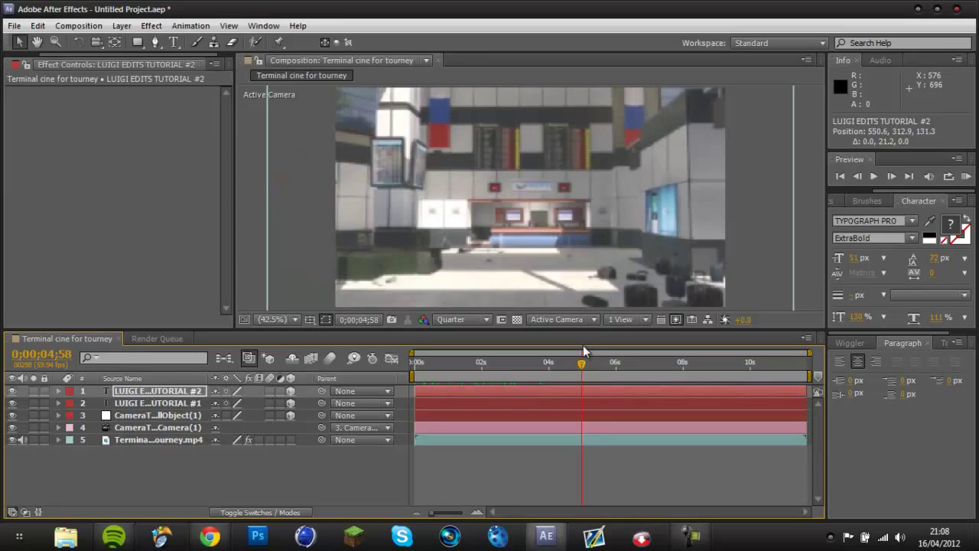
{"action": "mouse_move", "coordinate": [567, 366]}
{"action": "left_mouse_down"}
{"action": "mouse_move", "coordinate": [554, 365]}
{"action": "mouse_move", "coordinate": [575, 368]}
{"action": "left_mouse_up"}
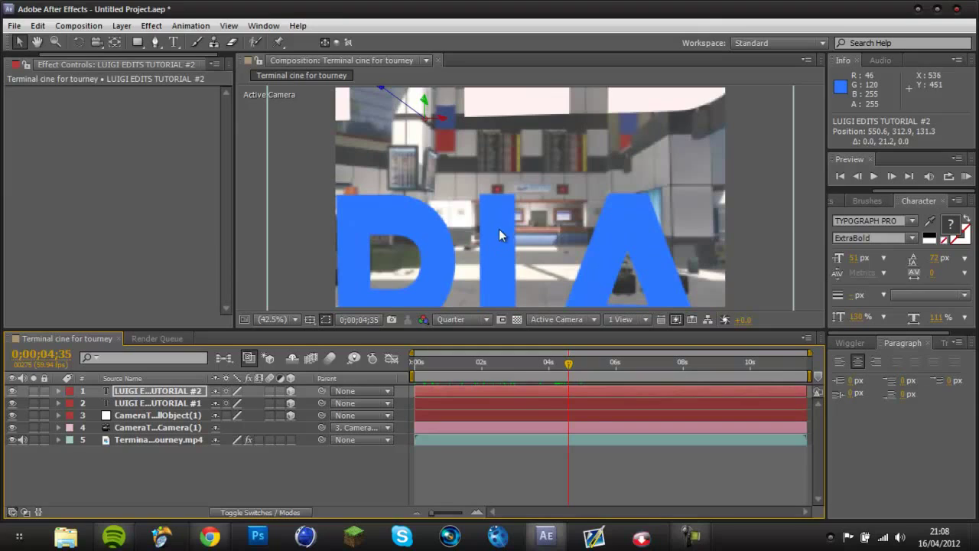
{"action": "left_click", "coordinate": [497, 360]}
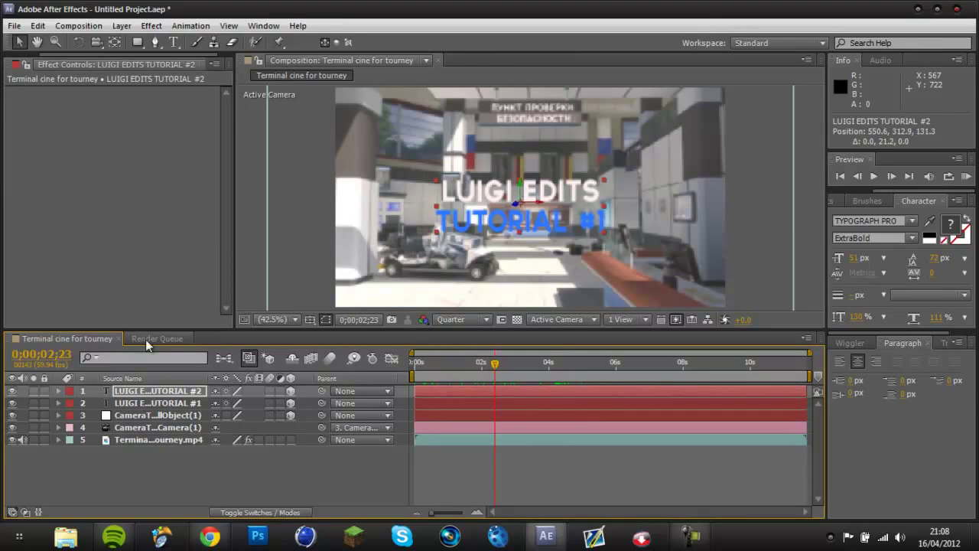
{"action": "left_click_drag", "start_coordinate": [457, 362], "coordinate": [440, 367]}
{"action": "left_click", "coordinate": [173, 404]}
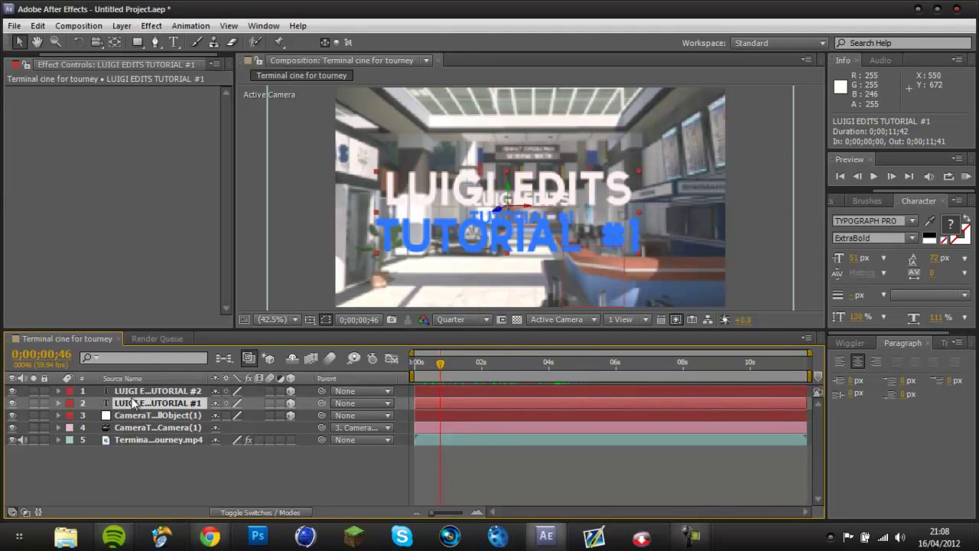
{"action": "left_click", "coordinate": [151, 25]}
- Add a Glow effect to the TUTORIAL #1 title with a Glow Radius of 80
{"action": "mouse_move", "coordinate": [283, 398]}
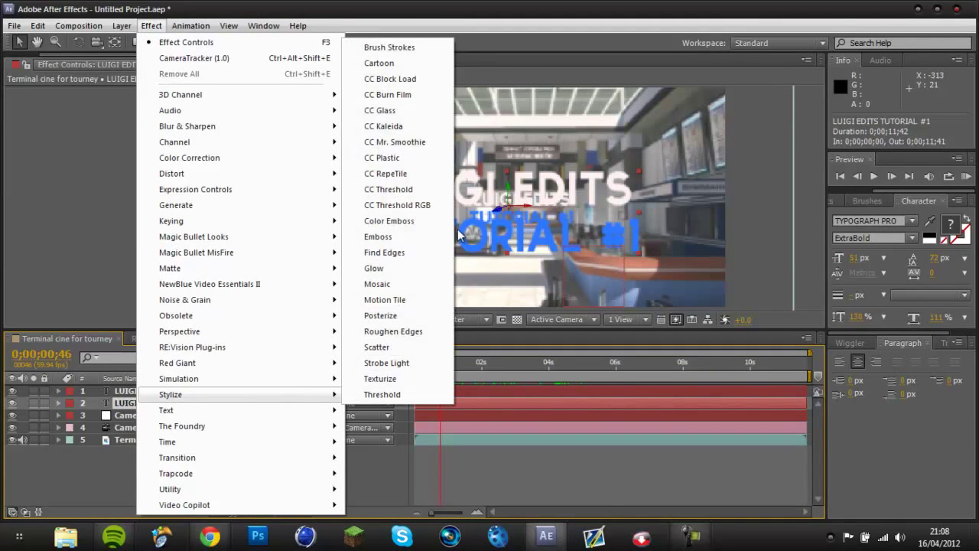
{"action": "left_click", "coordinate": [392, 268]}
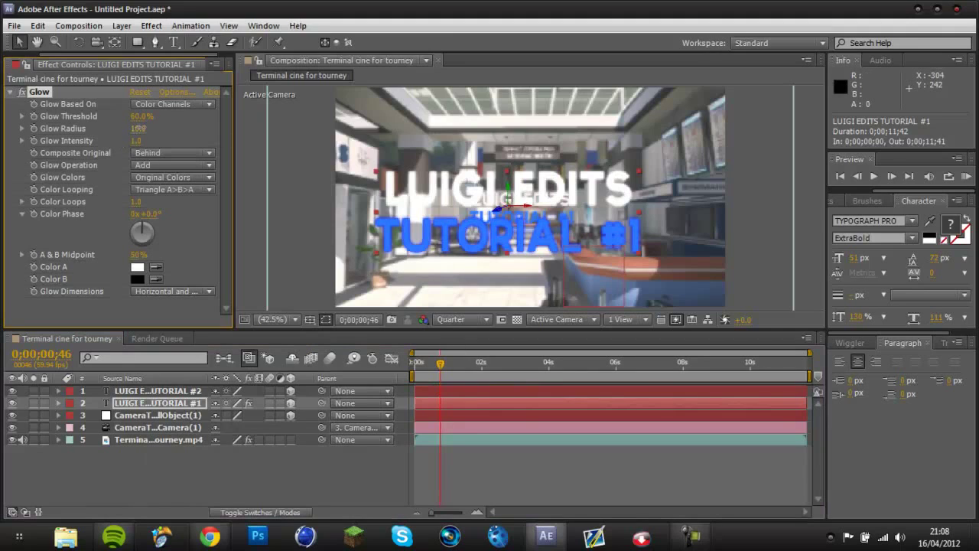
{"action": "left_click", "coordinate": [138, 129]}
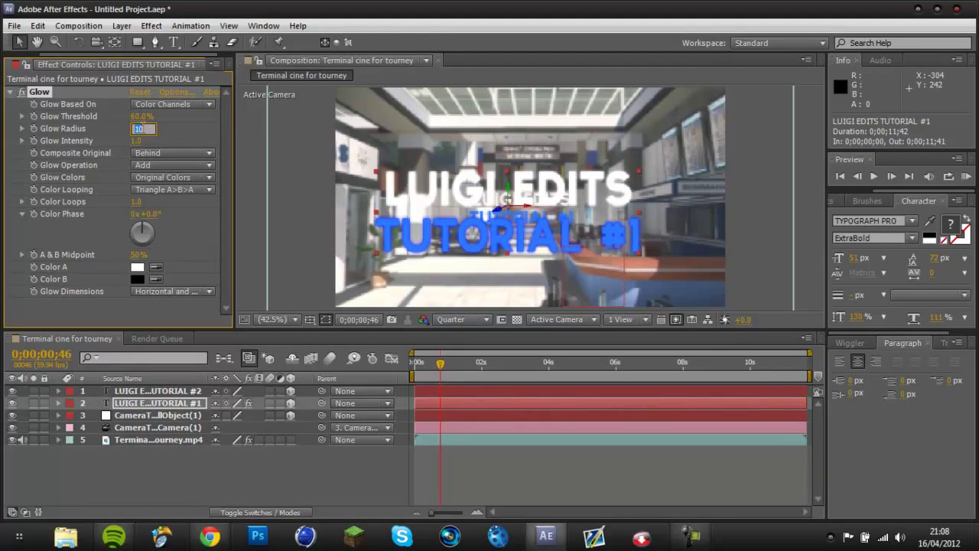
{"action": "left_click", "coordinate": [142, 117]}
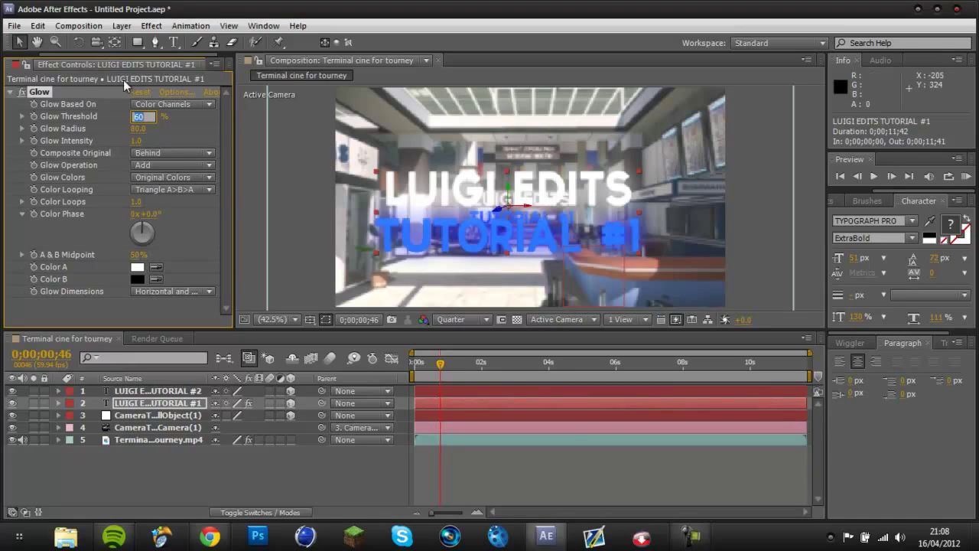
{"action": "left_click", "coordinate": [10, 92]}
- Browse the Effect menu on the camera tracker null without applying anything, then reselect the title
{"action": "left_click", "coordinate": [157, 415]}
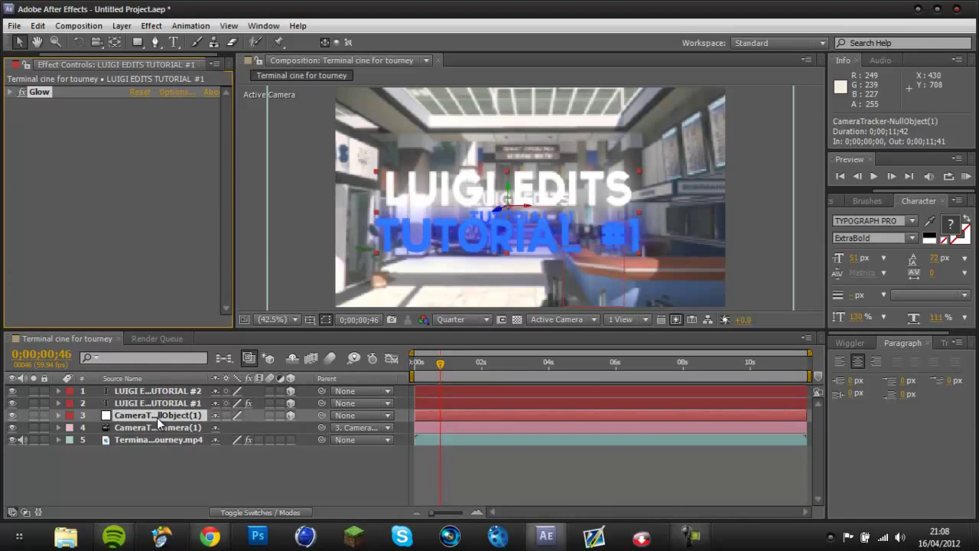
{"action": "left_click", "coordinate": [152, 25]}
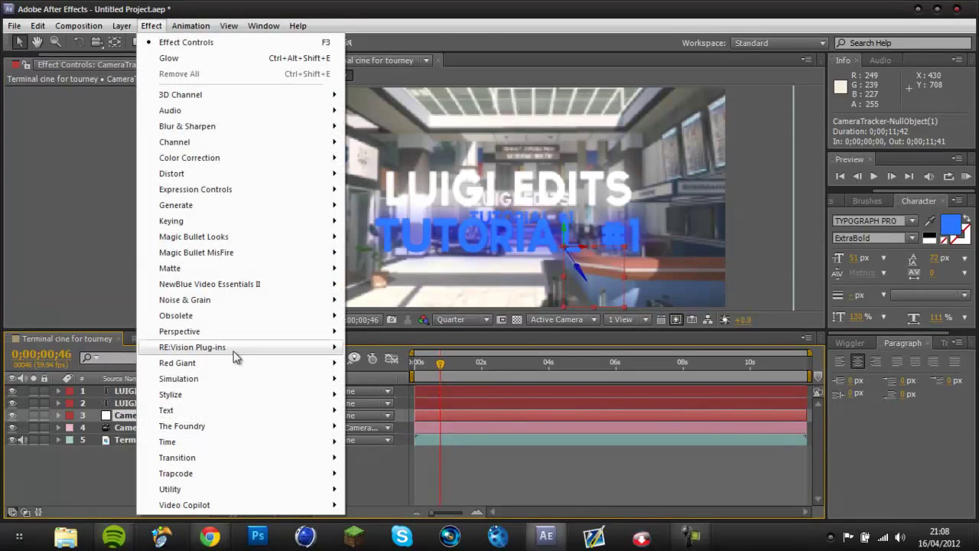
{"action": "mouse_move", "coordinate": [247, 404]}
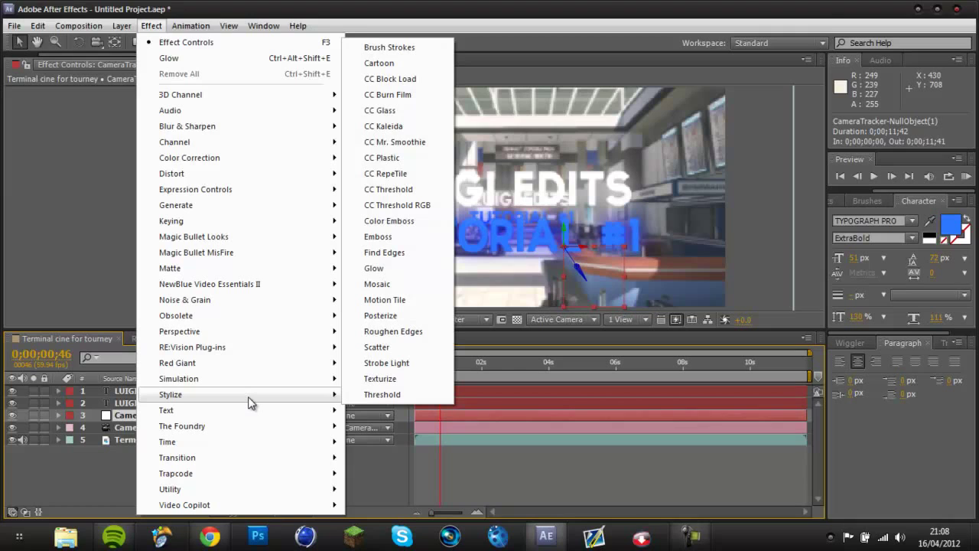
{"action": "left_click", "coordinate": [151, 25]}
{"action": "left_click", "coordinate": [156, 404]}
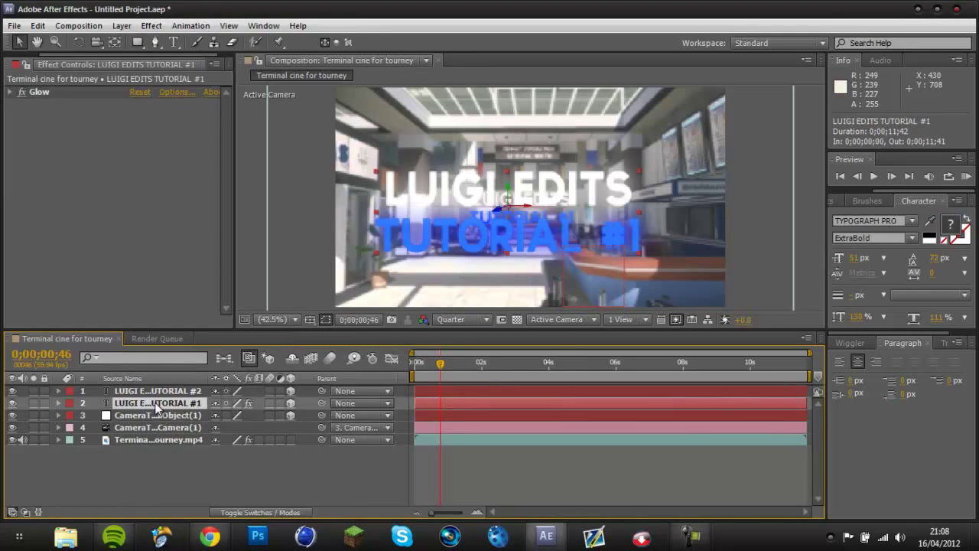
{"action": "key", "text": "t"}
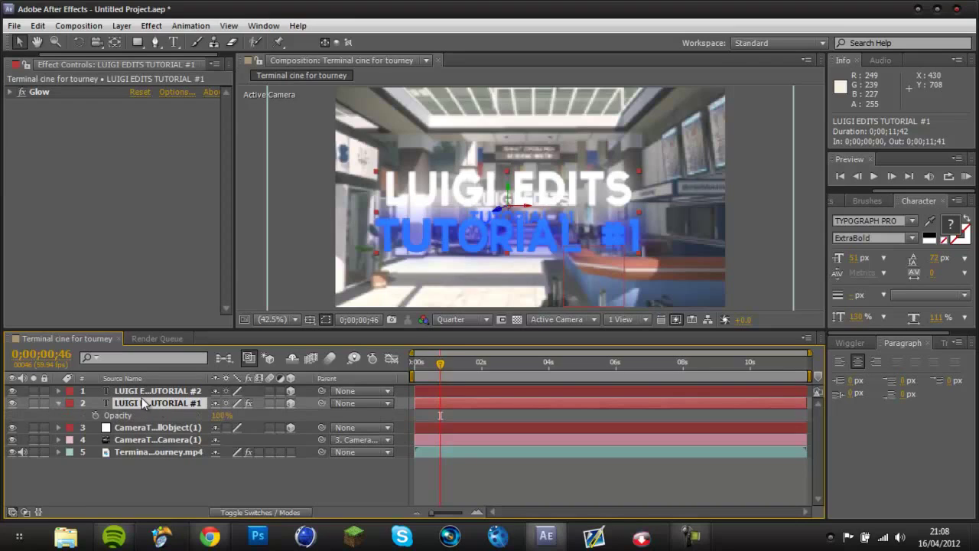
- Keyframe the title's Opacity at 0% and hold it for two frames
{"action": "key", "text": "t"}
{"action": "key", "text": "t"}
{"action": "left_click", "coordinate": [93, 415]}
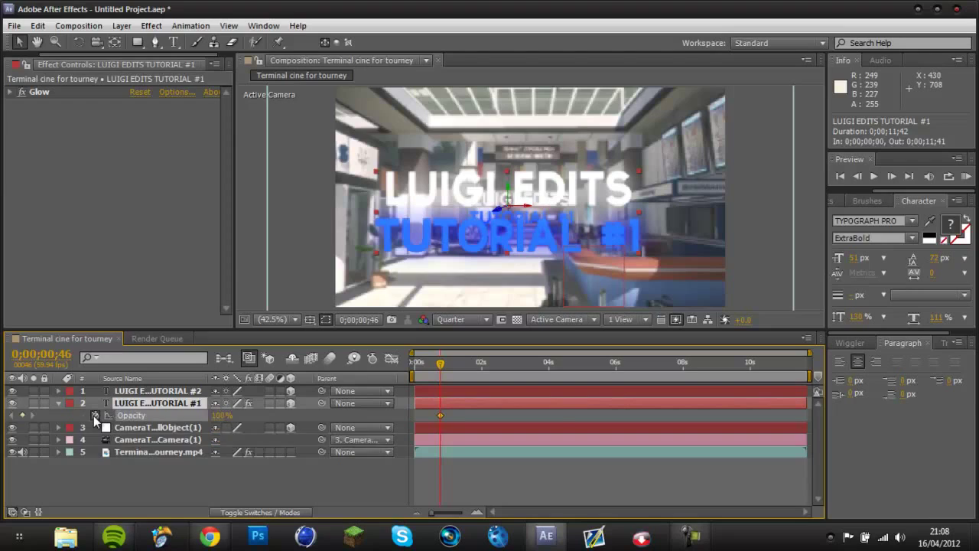
{"action": "left_click", "coordinate": [222, 414]}
{"action": "type", "text": "0"}
{"action": "key", "text": "Return"}
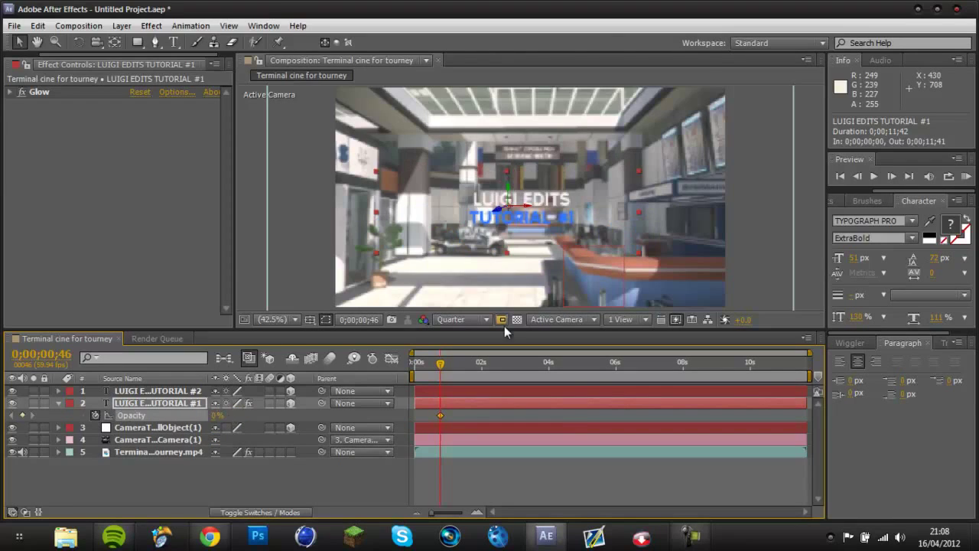
{"action": "left_click", "coordinate": [892, 177]}
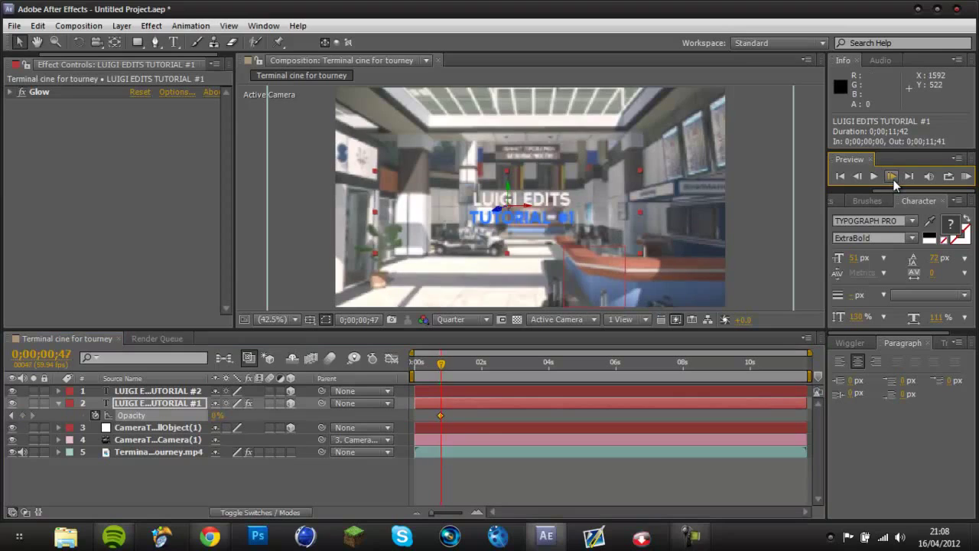
{"action": "left_click", "coordinate": [892, 178]}
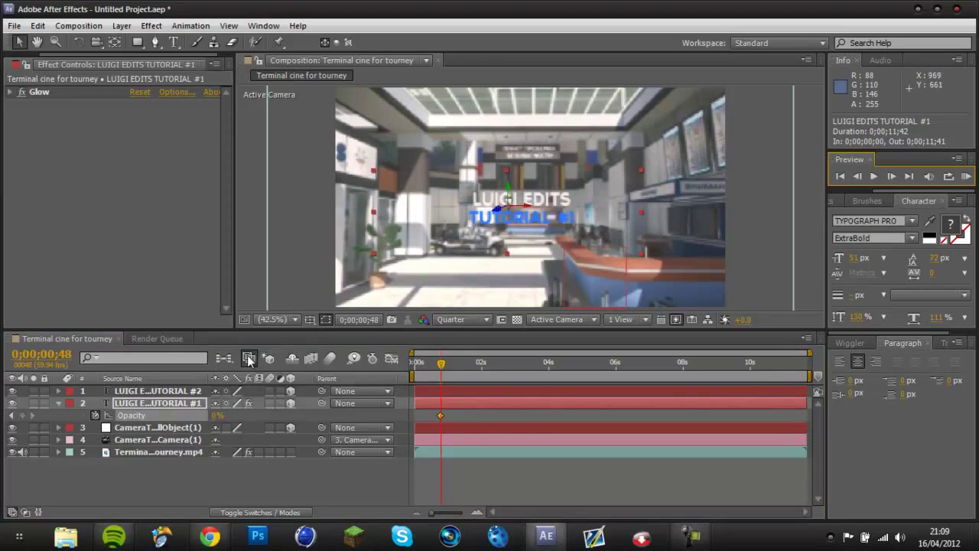
{"action": "left_click", "coordinate": [22, 415]}
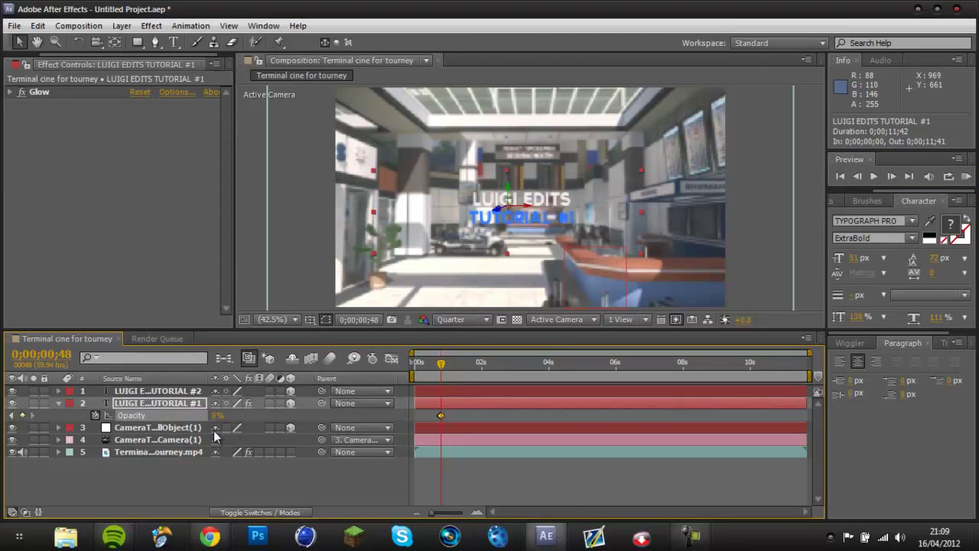
- Flip the Opacity keyframes between 100%, 0% and 100% on successive frames
{"action": "left_click", "coordinate": [891, 178]}
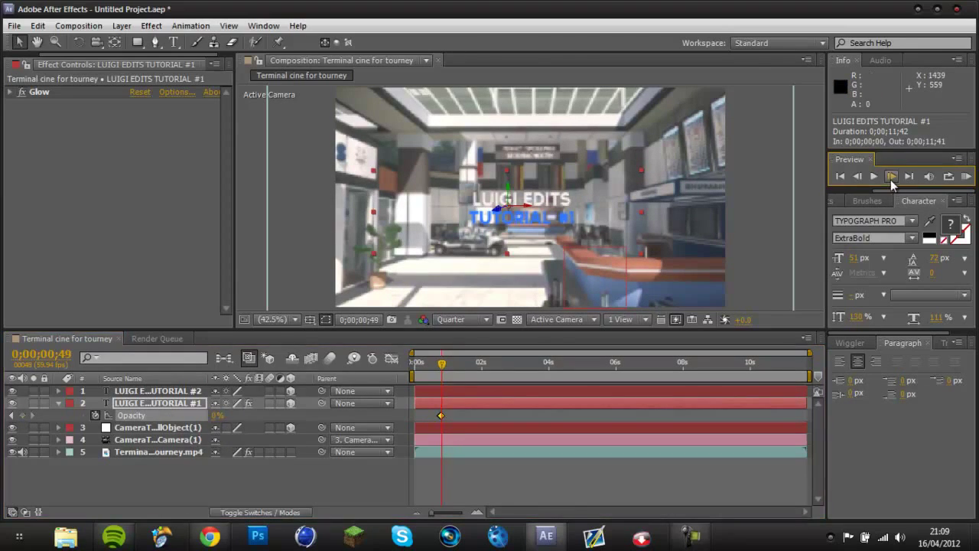
{"action": "left_click", "coordinate": [217, 415]}
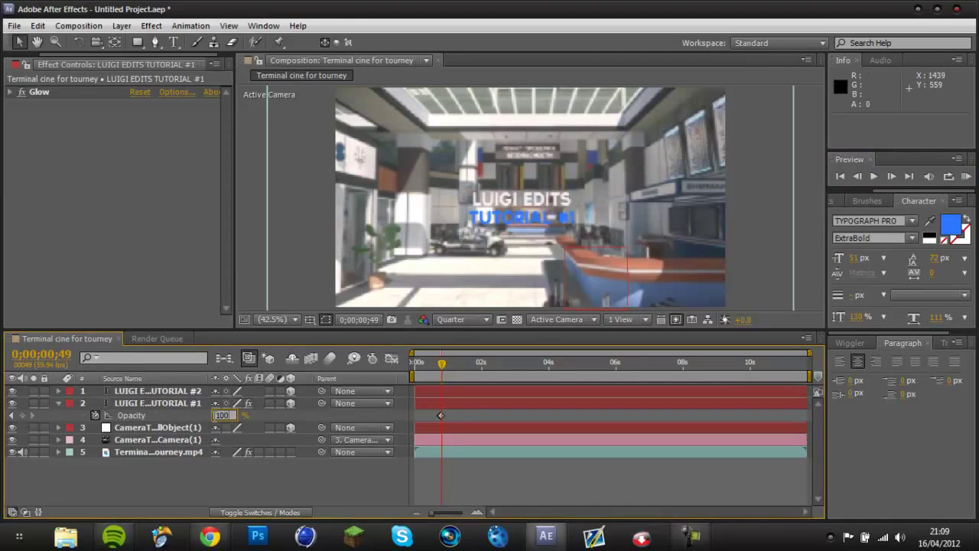
{"action": "key", "text": "Return"}
{"action": "left_click", "coordinate": [892, 177]}
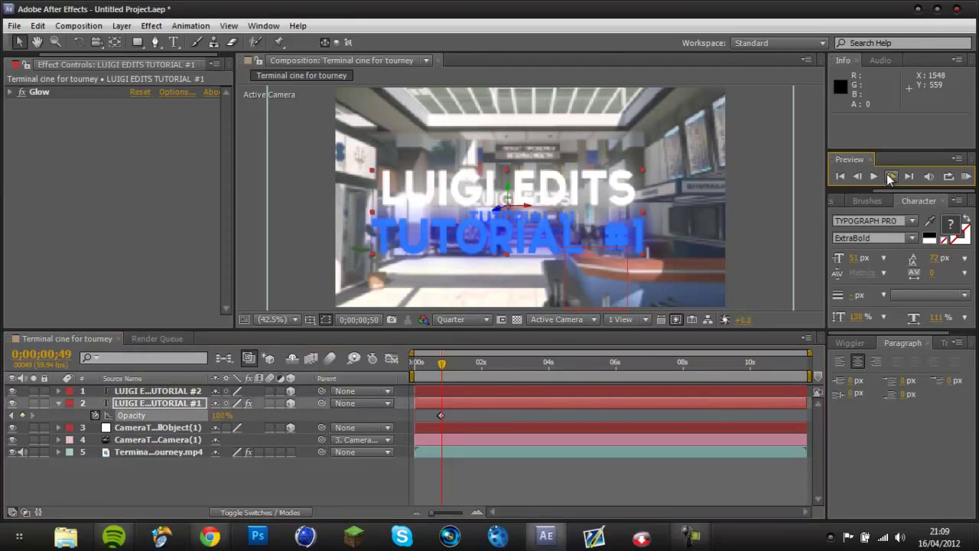
{"action": "left_click", "coordinate": [891, 177]}
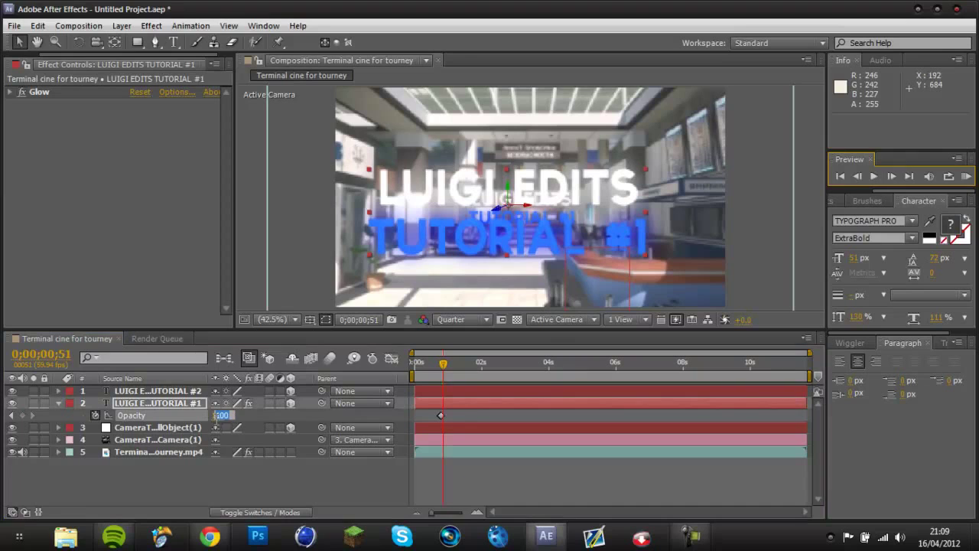
{"action": "left_click", "coordinate": [219, 416]}
{"action": "type", "text": "0"}
{"action": "left_click", "coordinate": [892, 182]}
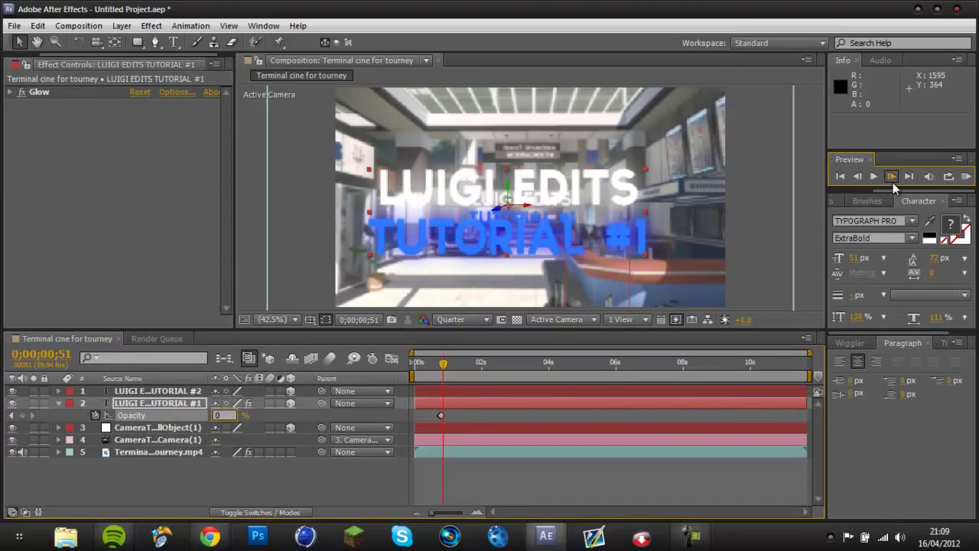
{"action": "left_click", "coordinate": [217, 415]}
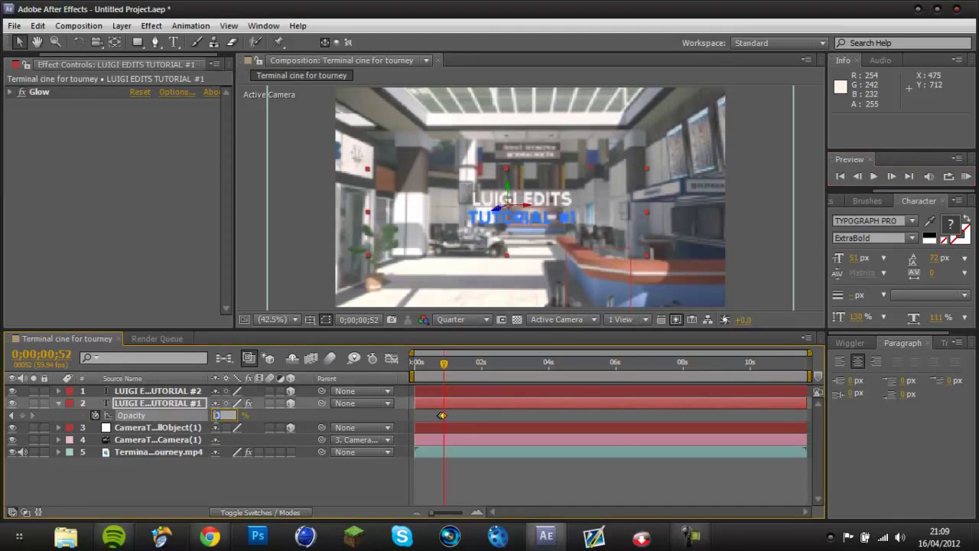
{"action": "type", "text": "100"}
{"action": "key", "text": "Return"}
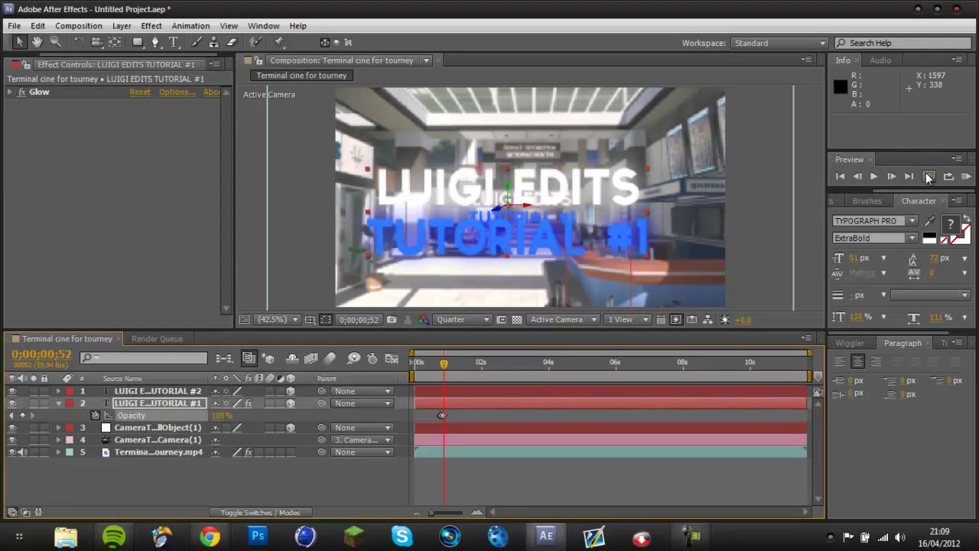
- A few frames later, add keyframes dropping Opacity to 0% then back to 100%
{"action": "left_click", "coordinate": [892, 175]}
{"action": "left_click", "coordinate": [892, 176]}
{"action": "left_click", "coordinate": [892, 176]}
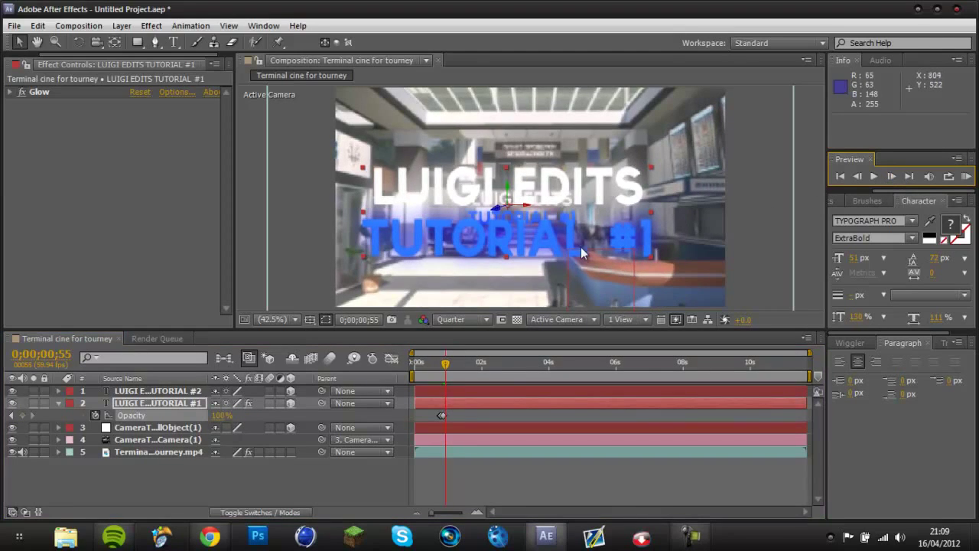
{"action": "left_click", "coordinate": [22, 415]}
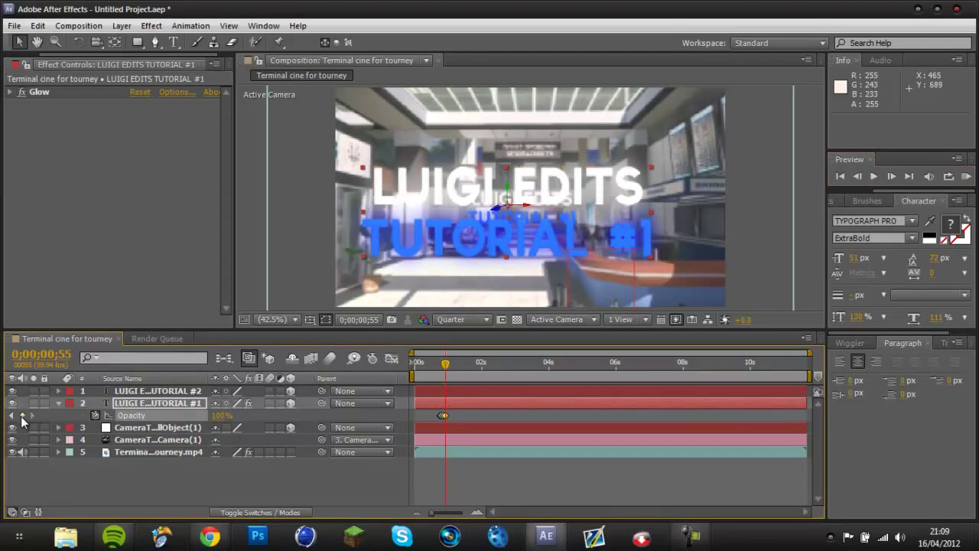
{"action": "left_click", "coordinate": [892, 176]}
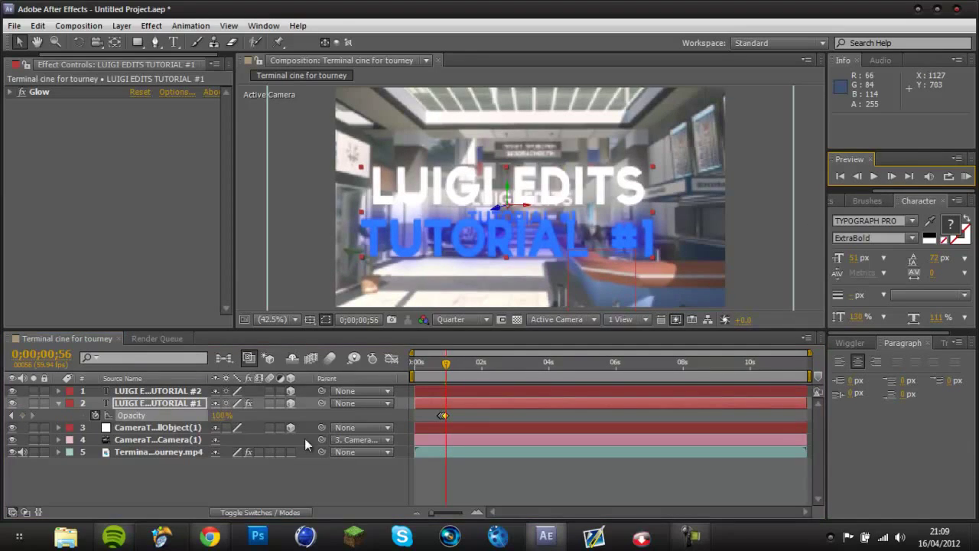
{"action": "left_click_drag", "start_coordinate": [212, 414], "coordinate": [153, 414]}
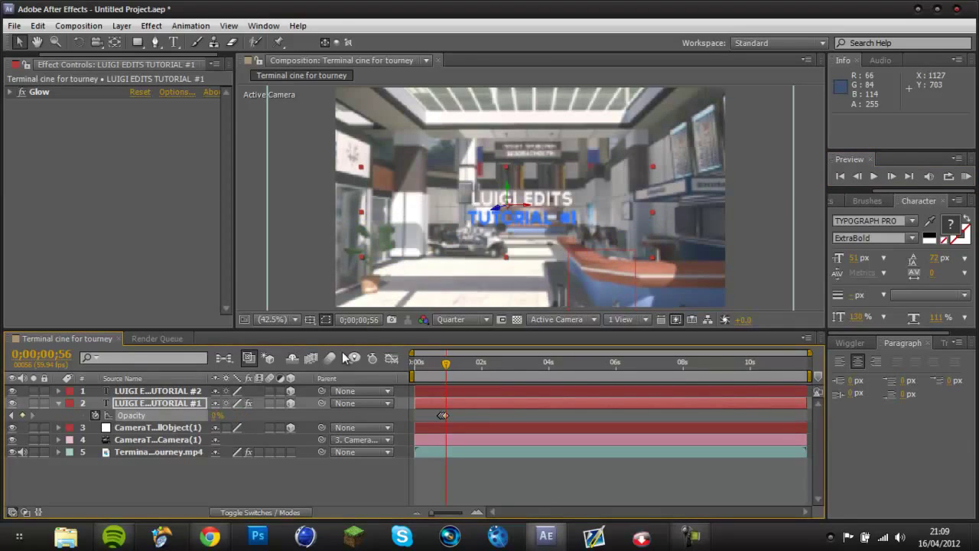
{"action": "left_click", "coordinate": [892, 178]}
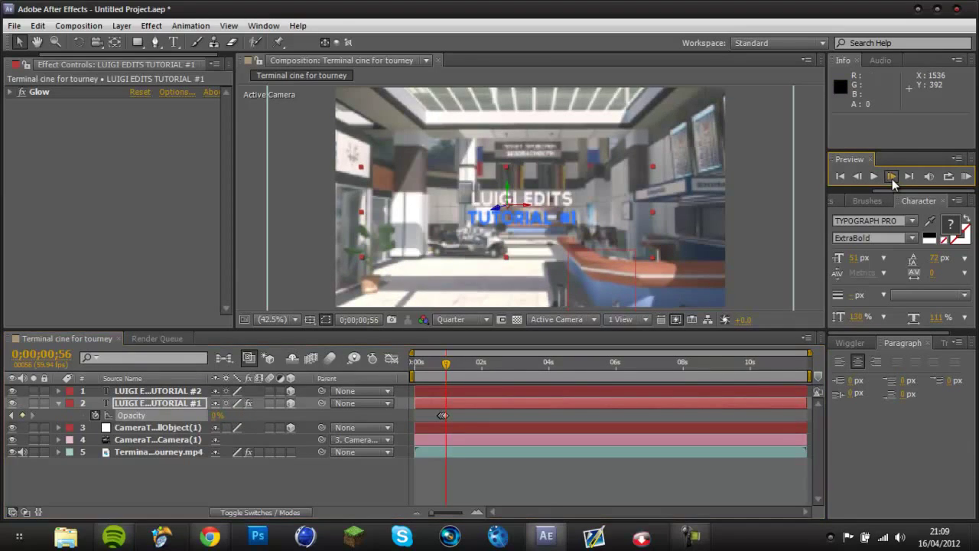
{"action": "left_click", "coordinate": [217, 415]}
{"action": "type", "text": "100"}
{"action": "key", "text": "Return"}
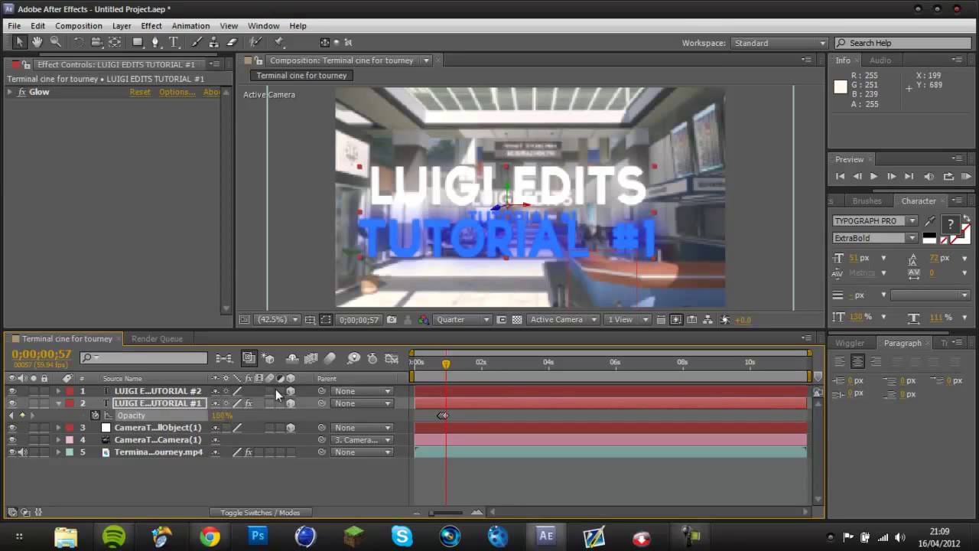
- Move the TUTORIAL #2 title layer below the TUTORIAL #1 layer in the stack
{"action": "left_click", "coordinate": [164, 392]}
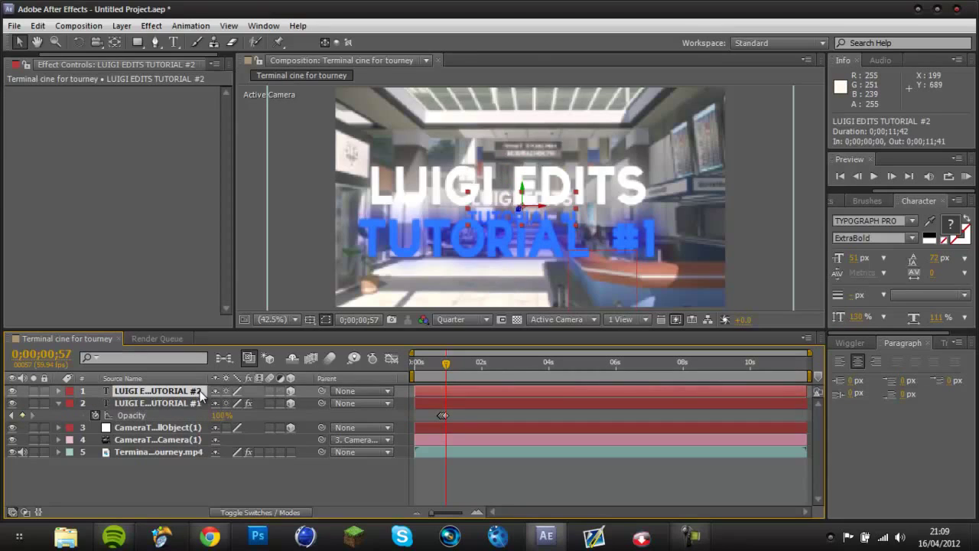
{"action": "left_click", "coordinate": [175, 404]}
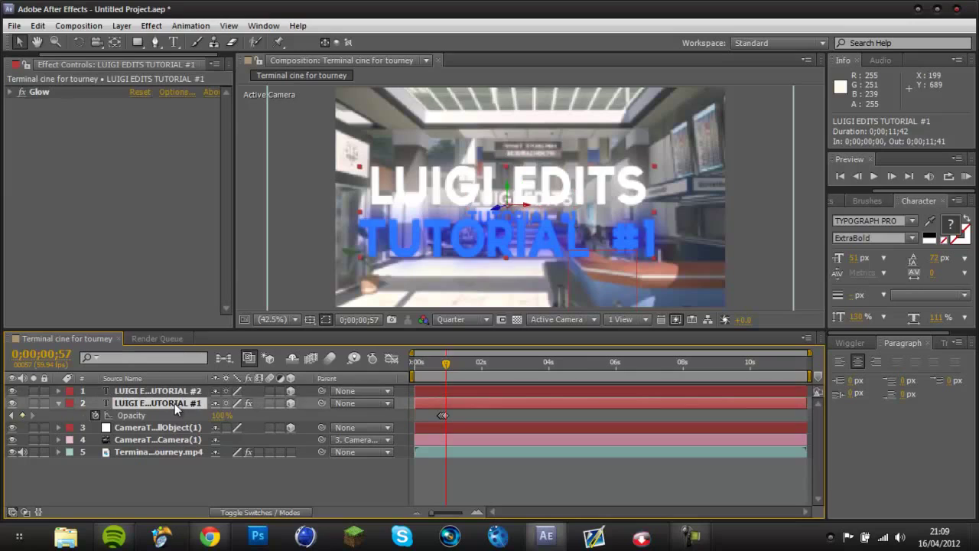
{"action": "left_click_drag", "start_coordinate": [172, 392], "coordinate": [169, 422]}
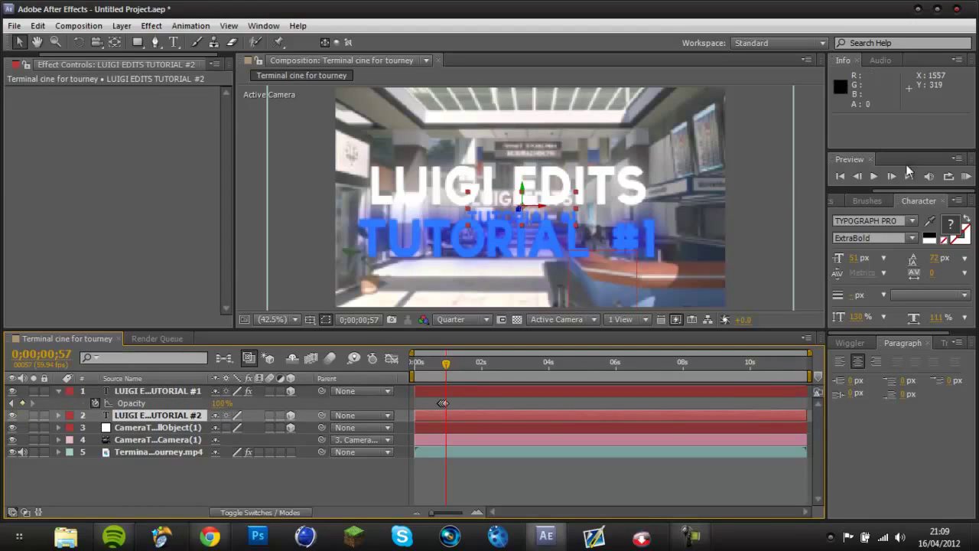
- Render a RAM preview of the composition and play back the cached frames
{"action": "left_click", "coordinate": [969, 175]}
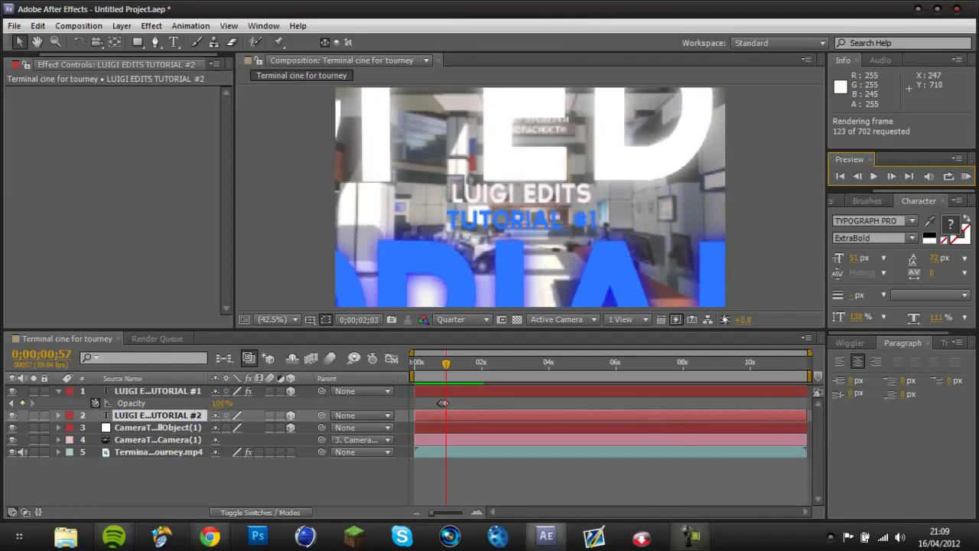
{"action": "left_click", "coordinate": [692, 537]}
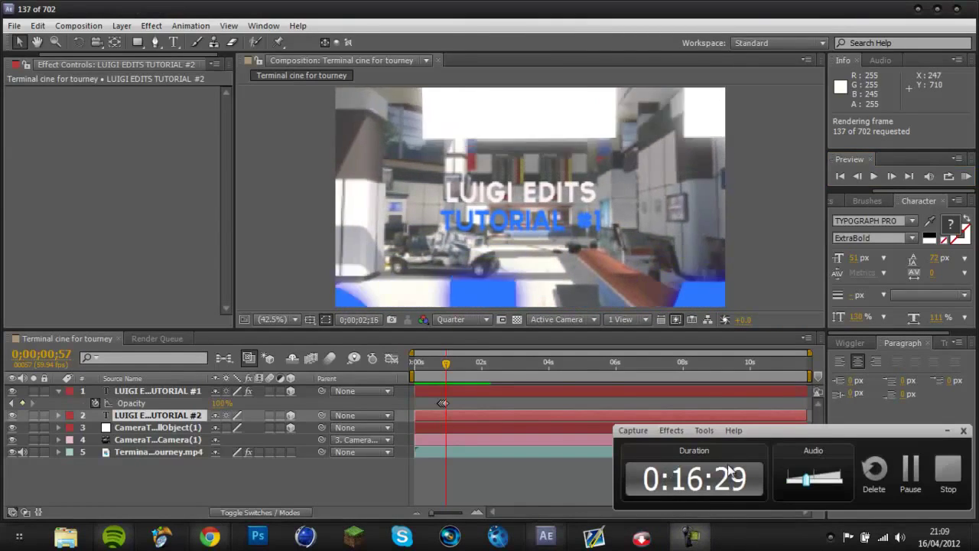
{"action": "left_click", "coordinate": [949, 433]}
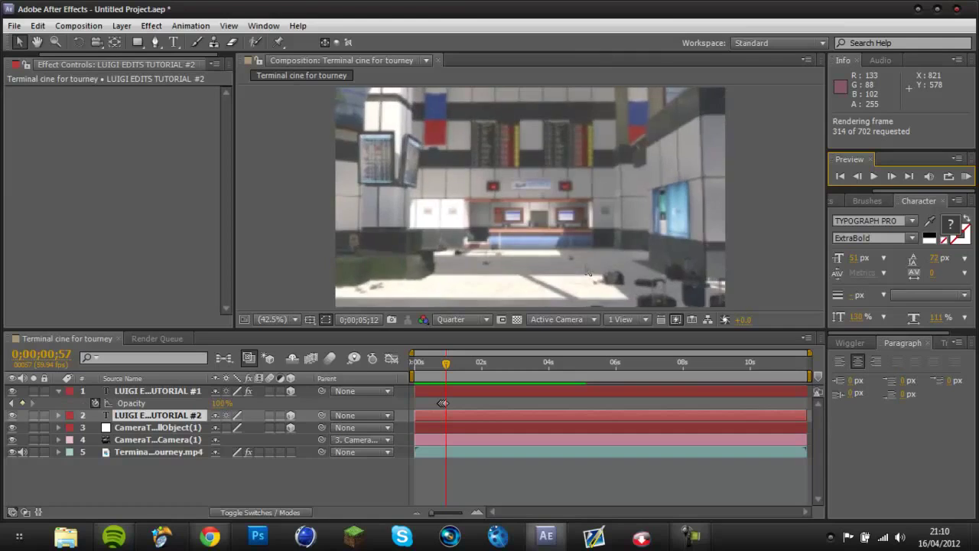
{"action": "left_click", "coordinate": [586, 264]}
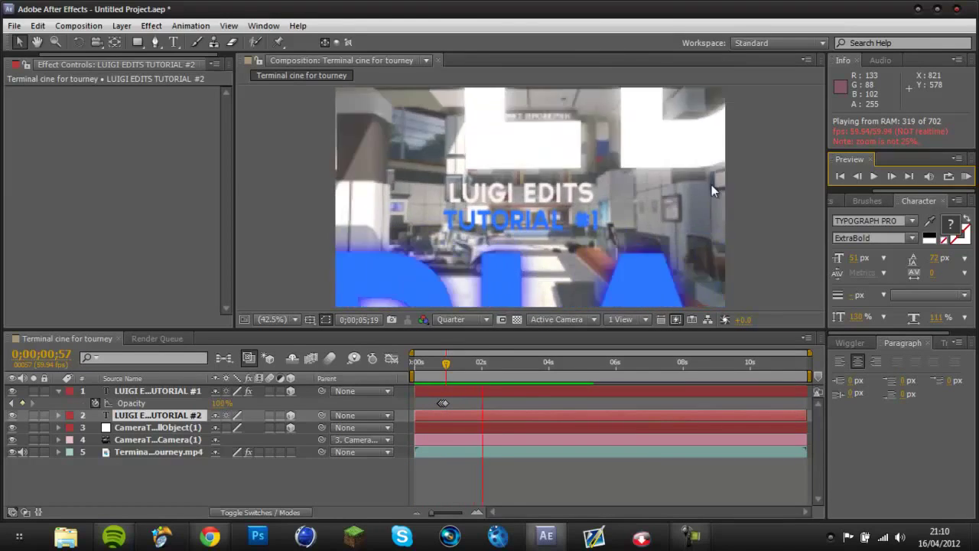
- Stop playback, render a fresh preview, then stop it again
{"action": "left_click", "coordinate": [968, 176]}
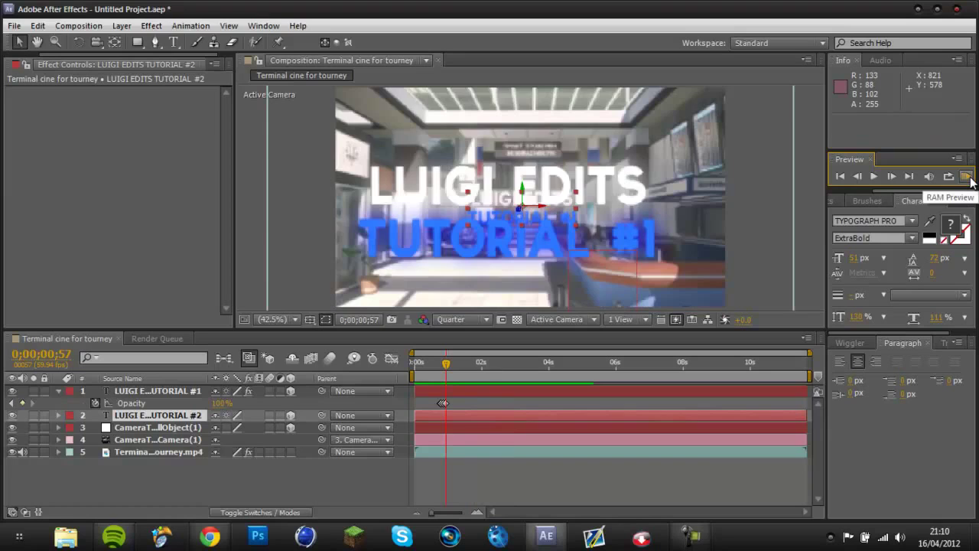
{"action": "left_click", "coordinate": [969, 177]}
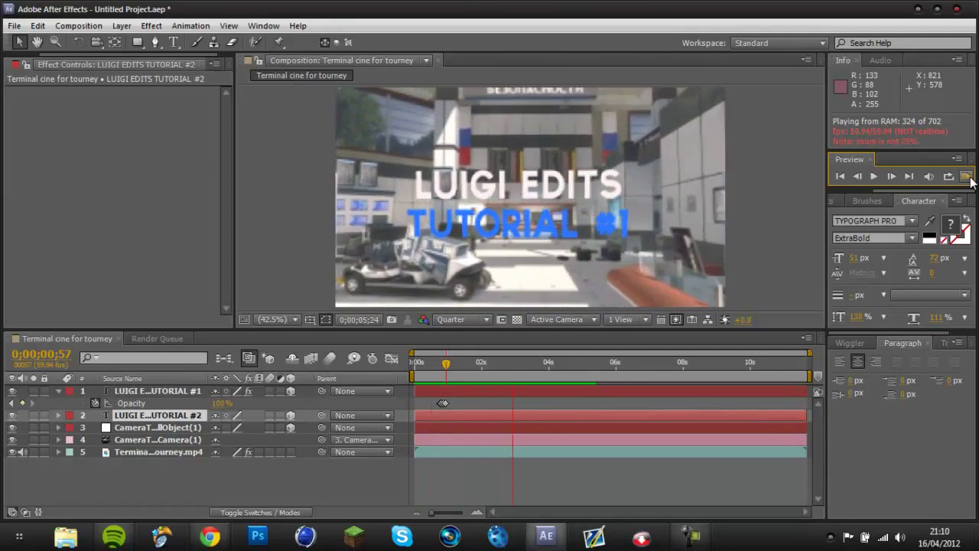
{"action": "left_click", "coordinate": [968, 177]}
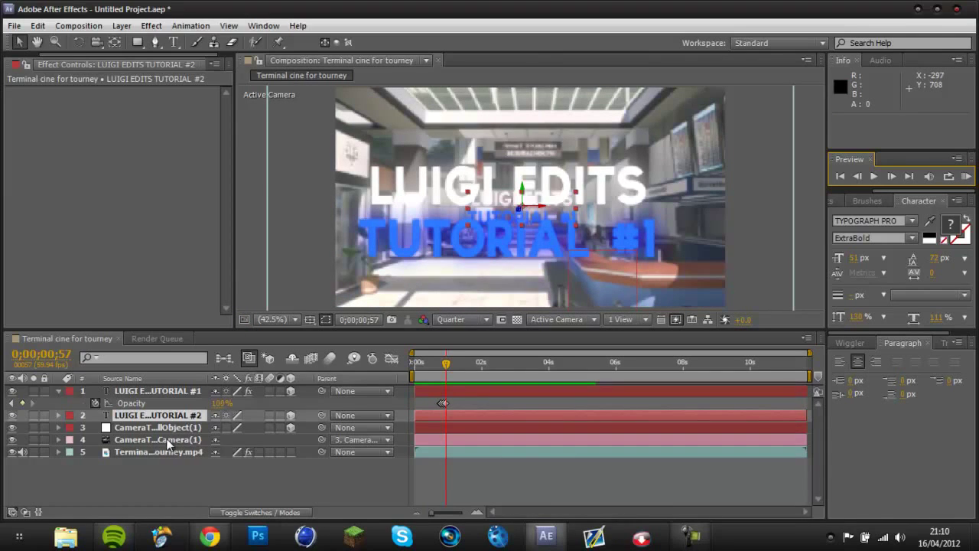
- Collapse the first text layer's Opacity property and deselect all layers in the timeline
{"action": "left_click", "coordinate": [59, 391]}
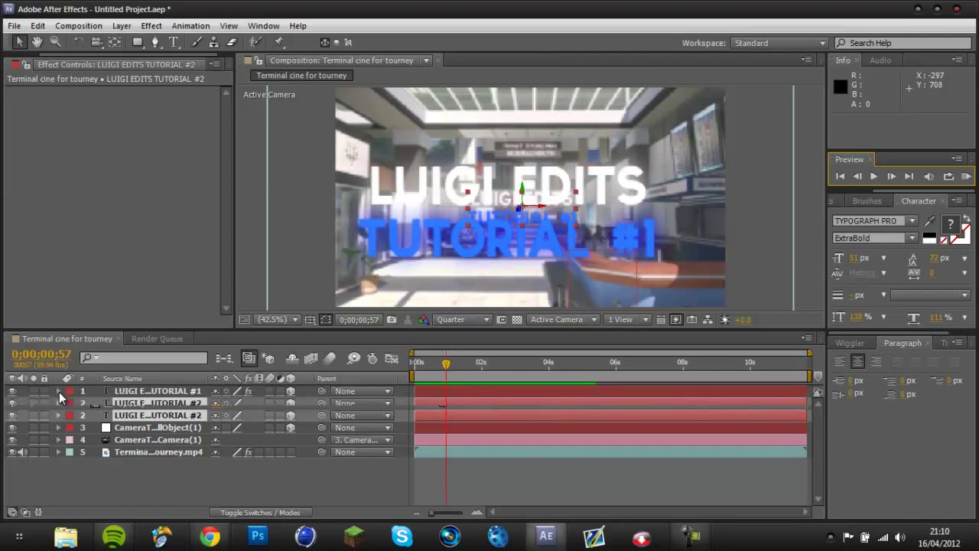
{"action": "mouse_move", "coordinate": [173, 472]}
{"action": "left_mouse_down"}
{"action": "mouse_move", "coordinate": [195, 425]}
{"action": "mouse_move", "coordinate": [222, 477]}
{"action": "mouse_move", "coordinate": [192, 439]}
{"action": "mouse_move", "coordinate": [192, 400]}
{"action": "mouse_move", "coordinate": [181, 395]}
{"action": "mouse_move", "coordinate": [188, 478]}
{"action": "left_mouse_up"}
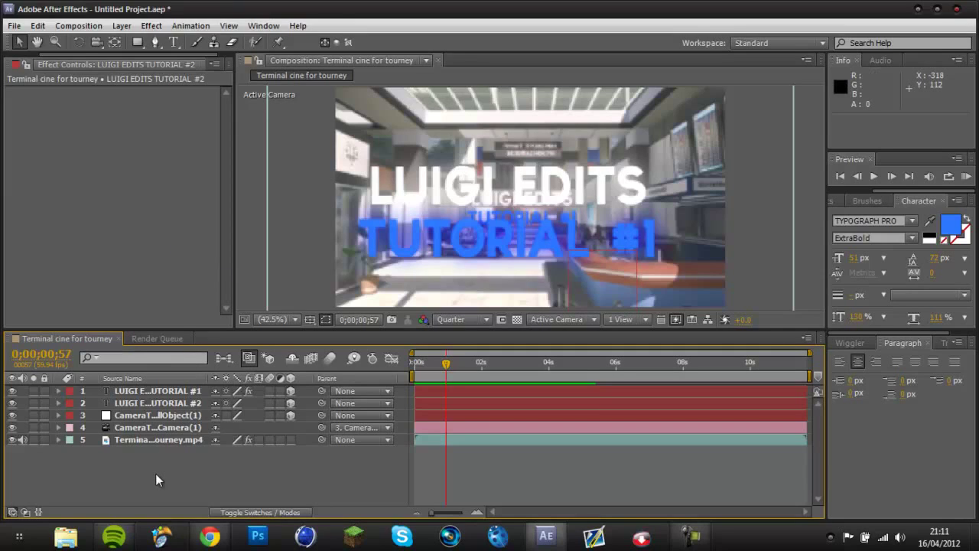
{"action": "mouse_move", "coordinate": [155, 480]}
{"action": "left_mouse_down"}
{"action": "mouse_move", "coordinate": [159, 388]}
{"action": "mouse_move", "coordinate": [156, 471]}
{"action": "left_mouse_up"}
- Add a wiggle(2,8) expression to the terminal footage layer's Position property
{"action": "left_click", "coordinate": [155, 440]}
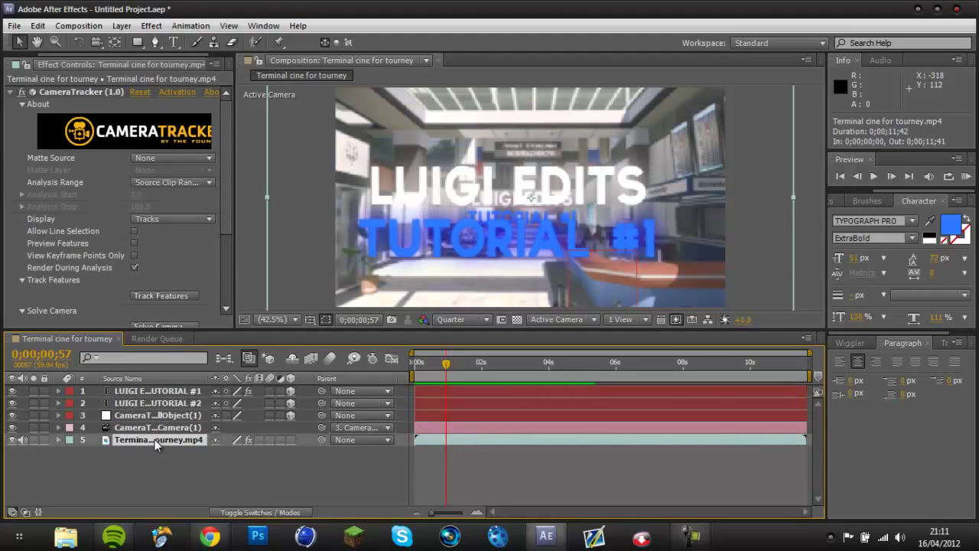
{"action": "key", "text": "p"}
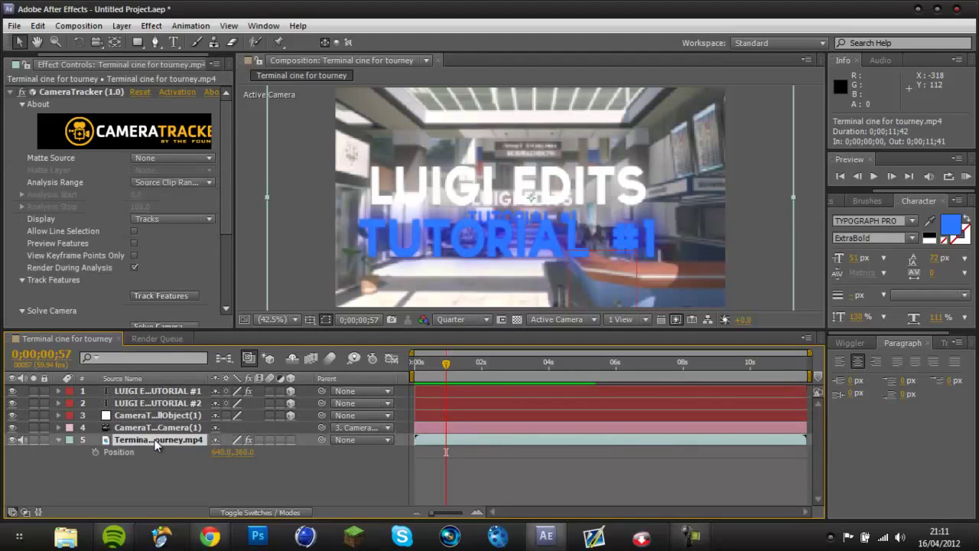
{"action": "left_click", "coordinate": [94, 451], "text": "alt"}
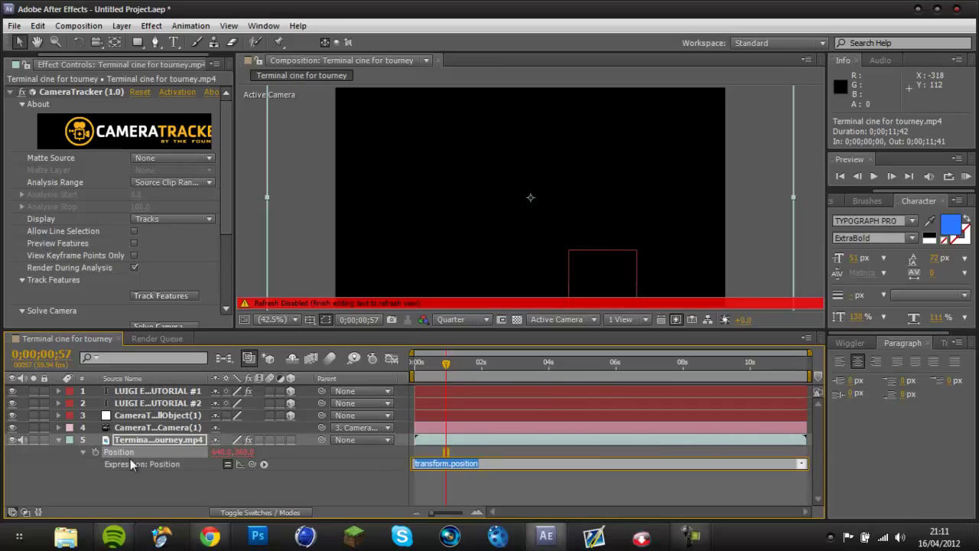
{"action": "type", "text": "wiggle(2,8"}
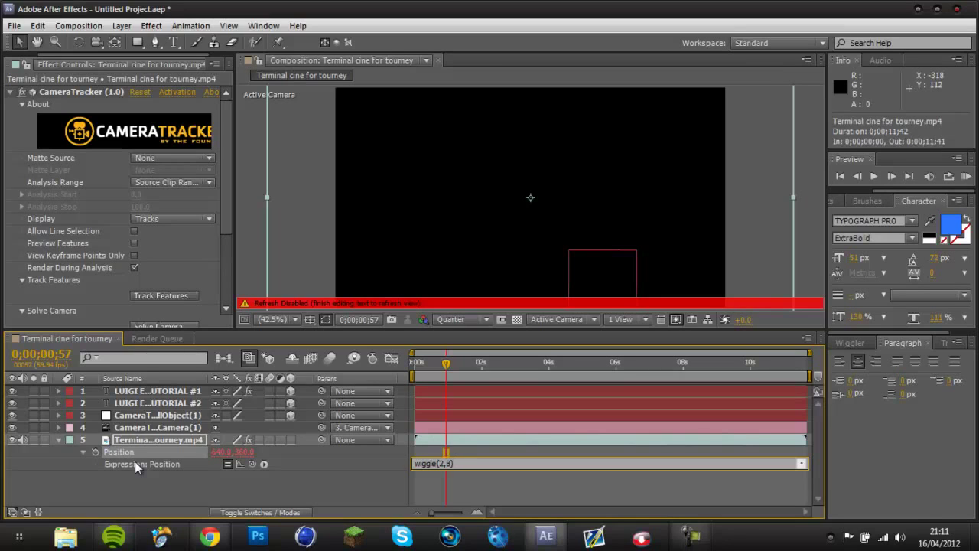
{"action": "left_click", "coordinate": [181, 446]}
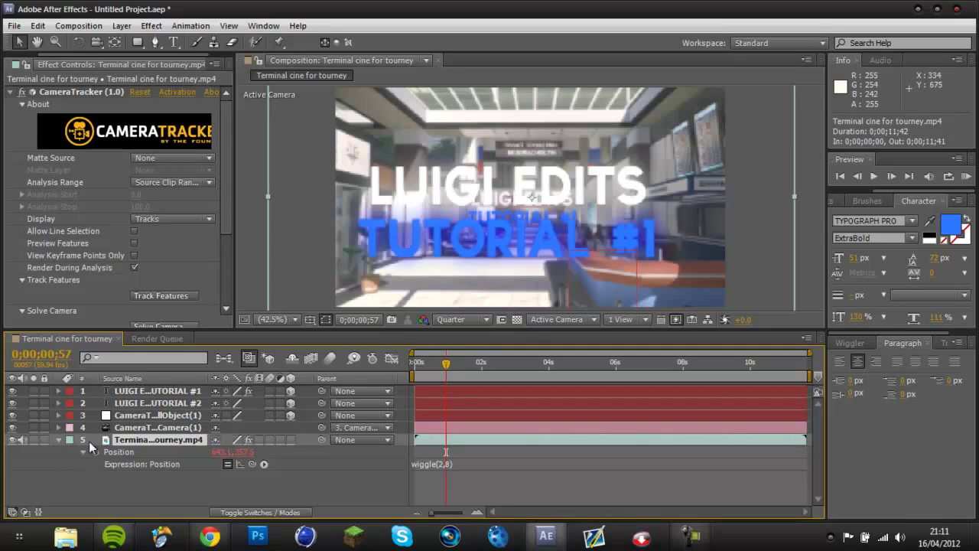
- Add Stylize > Motion Tile to the terminal footage, with Output Width and Height 150 and Mirror Edges checked
{"action": "left_click", "coordinate": [152, 26]}
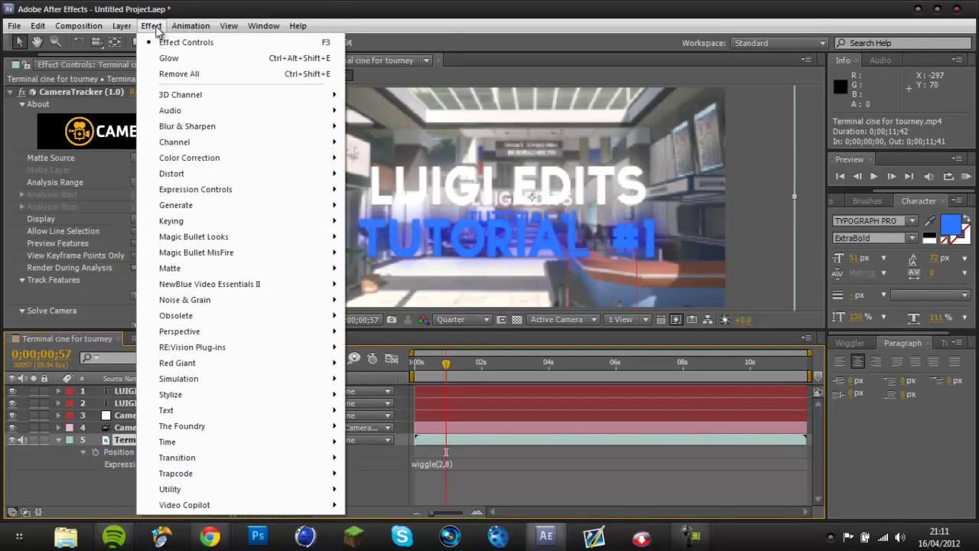
{"action": "mouse_move", "coordinate": [231, 399]}
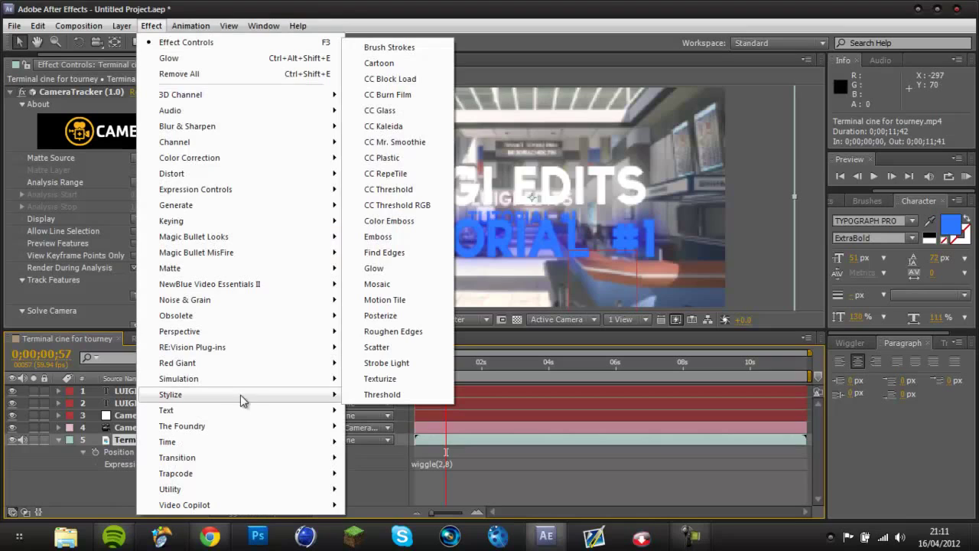
{"action": "left_click", "coordinate": [421, 301]}
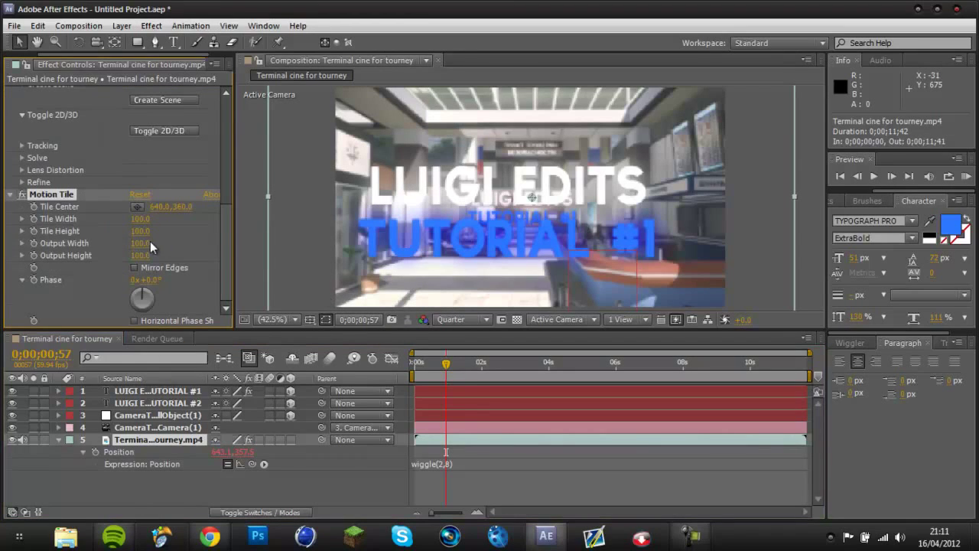
{"action": "left_click", "coordinate": [141, 243]}
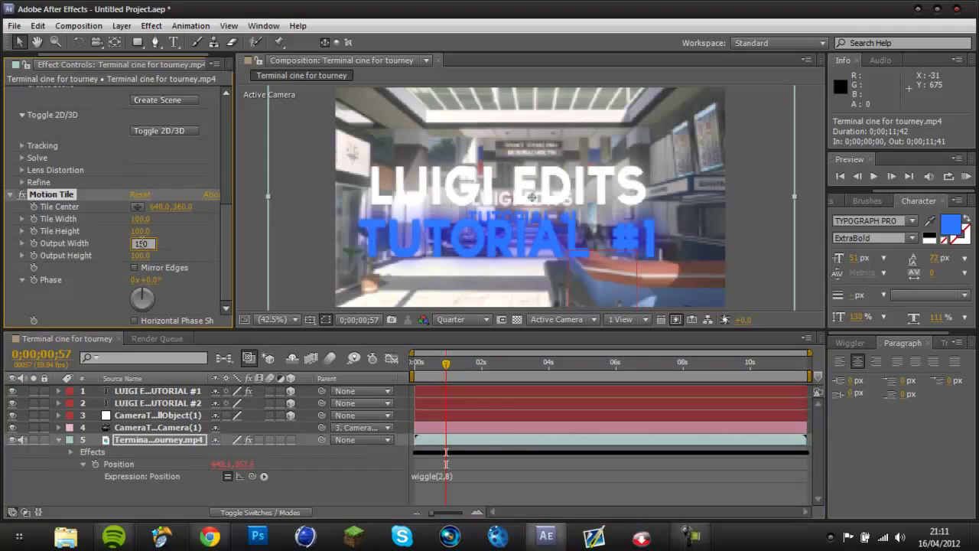
{"action": "type", "text": "150"}
{"action": "key", "text": "Tab"}
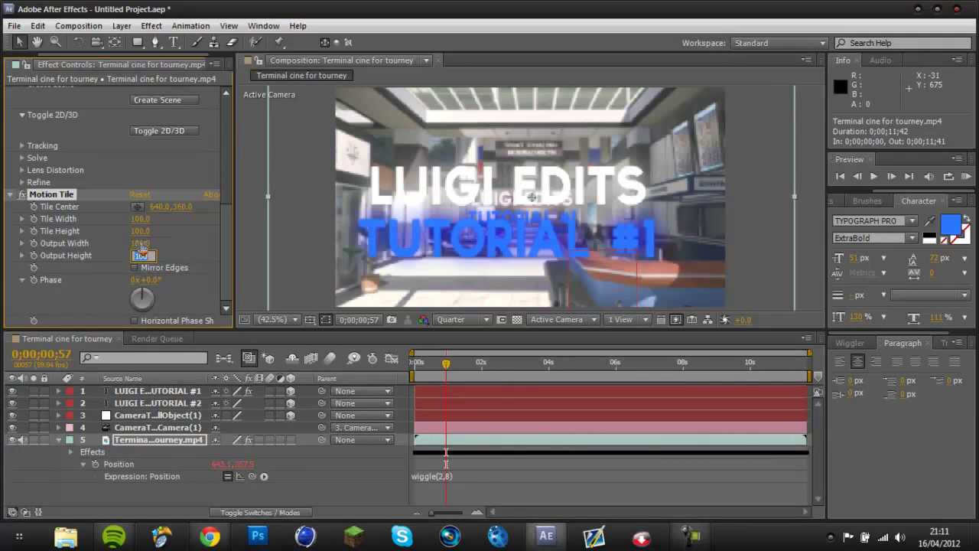
{"action": "type", "text": "150"}
{"action": "left_click", "coordinate": [153, 270]}
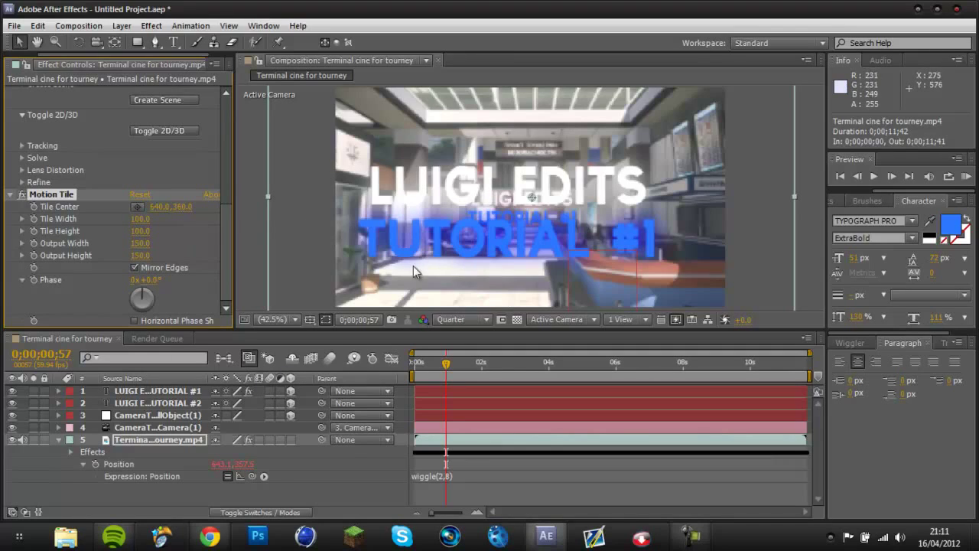
{"action": "left_click", "coordinate": [169, 441]}
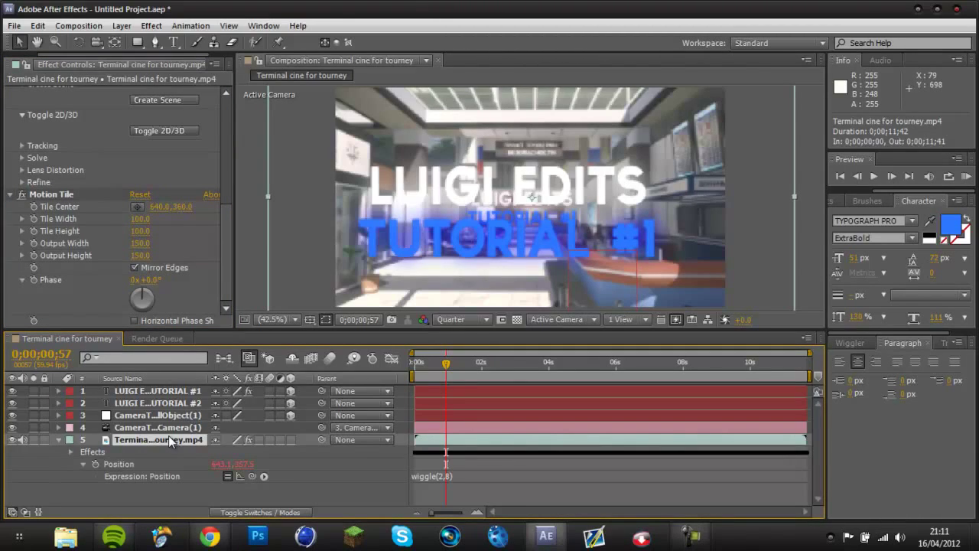
{"action": "left_click", "coordinate": [691, 535]}
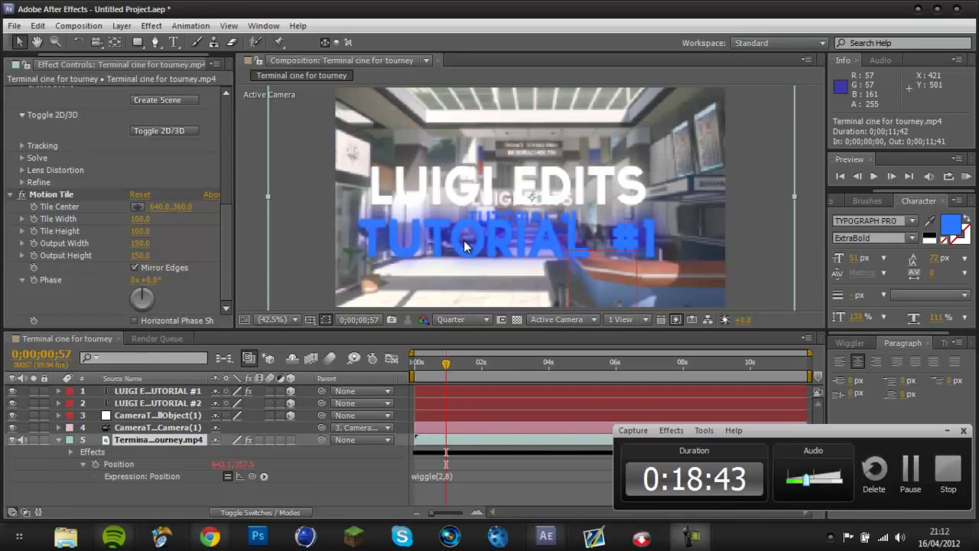
{"action": "left_click", "coordinate": [912, 472]}
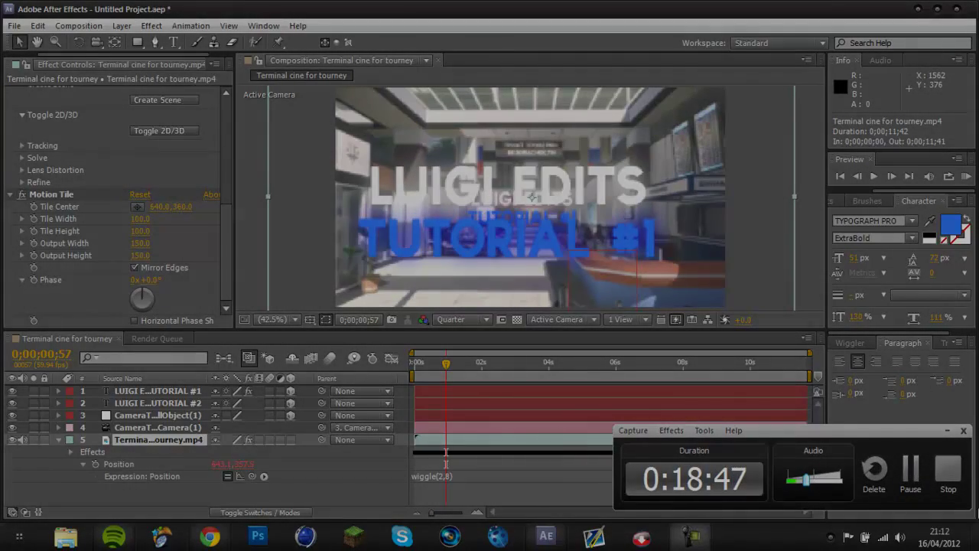